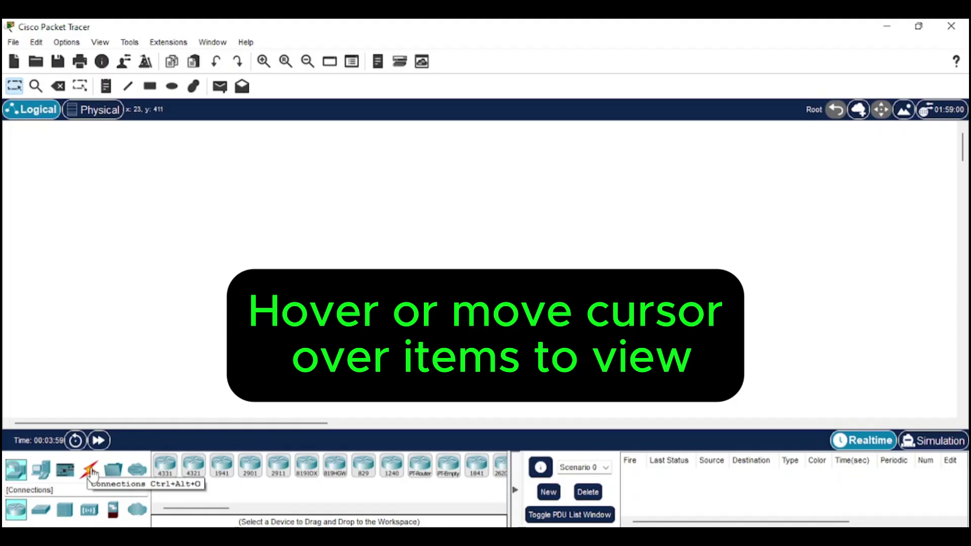
# Step: Place two PCs side by side in the lower left area of the workspace
pyautogui.click(46, 475)
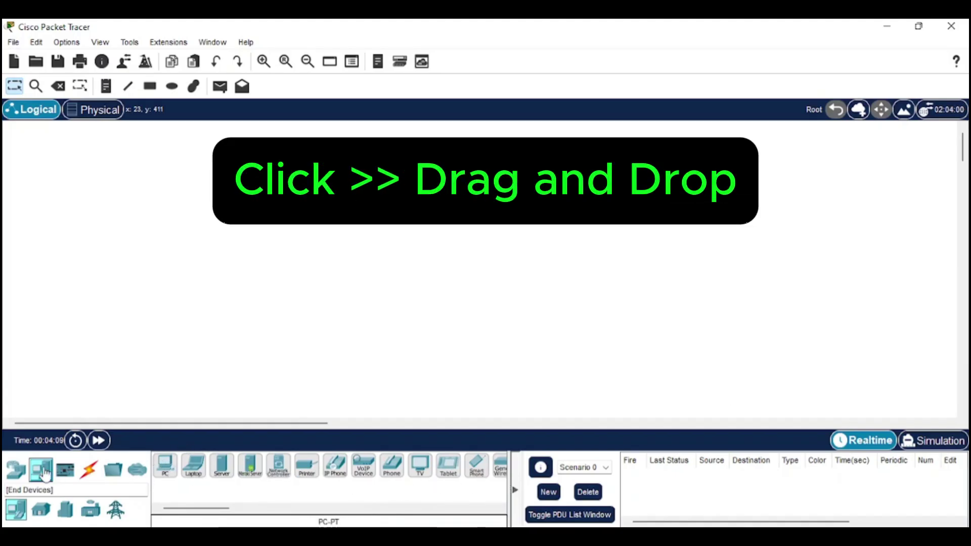
pyautogui.click(165, 463)
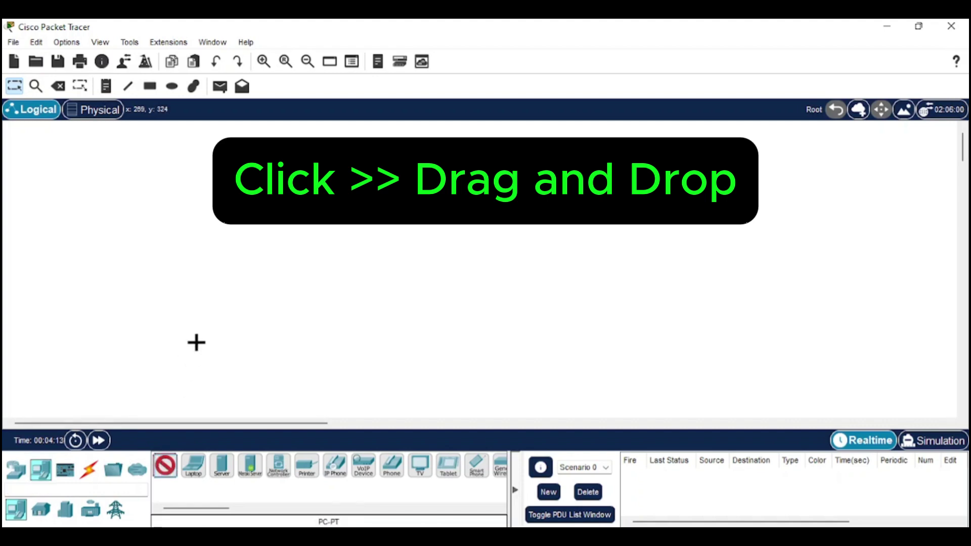
pyautogui.click(197, 314)
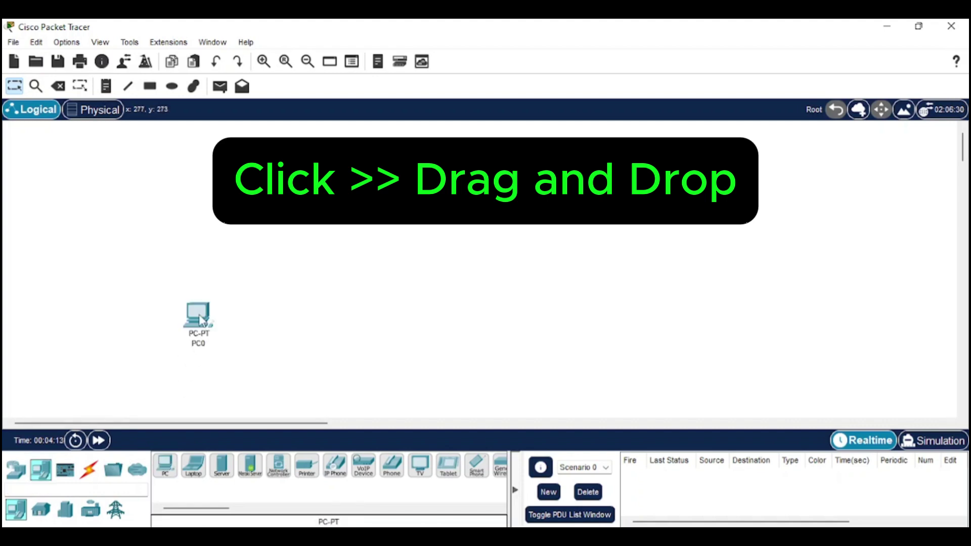
pyautogui.click(165, 465)
pyautogui.click(300, 328)
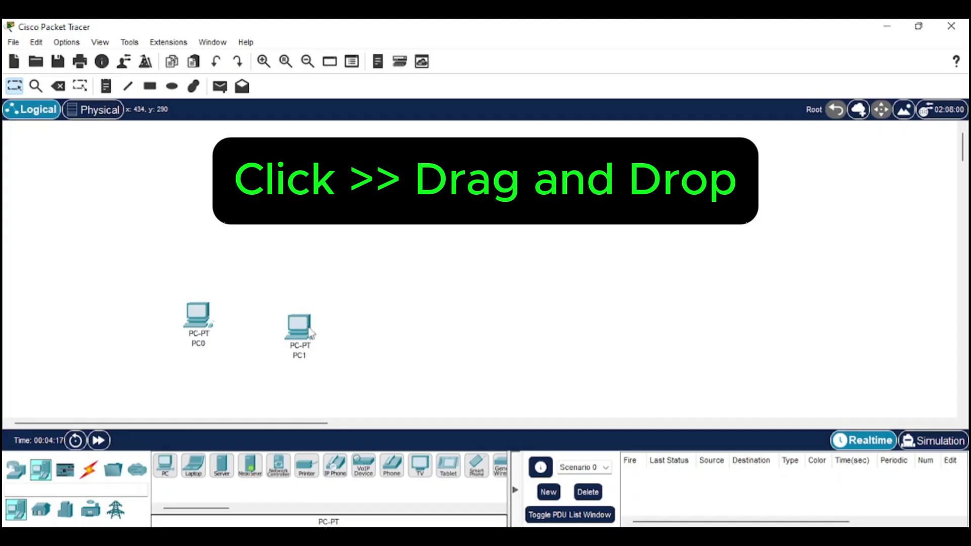
pyautogui.moveTo(300, 327); pyautogui.dragTo(301, 333)
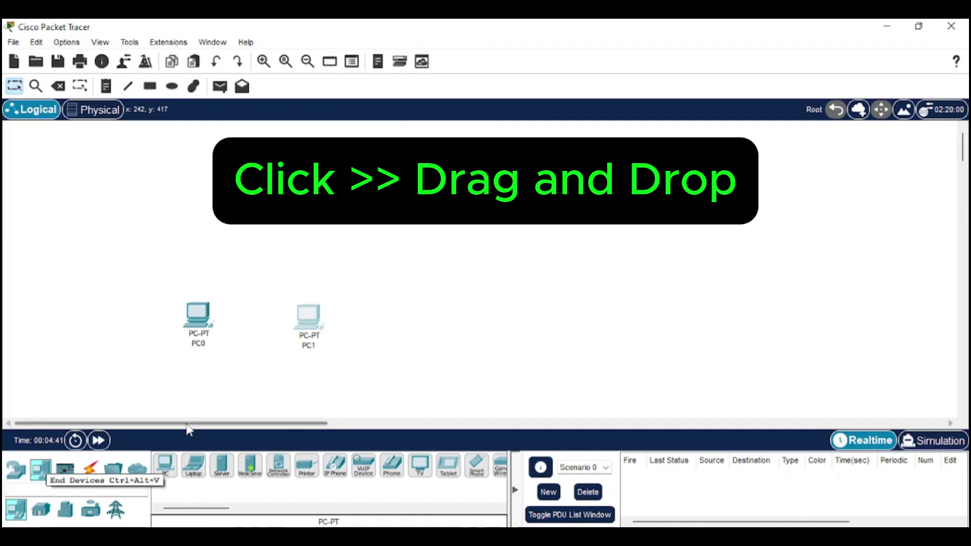
pyautogui.click(19, 470)
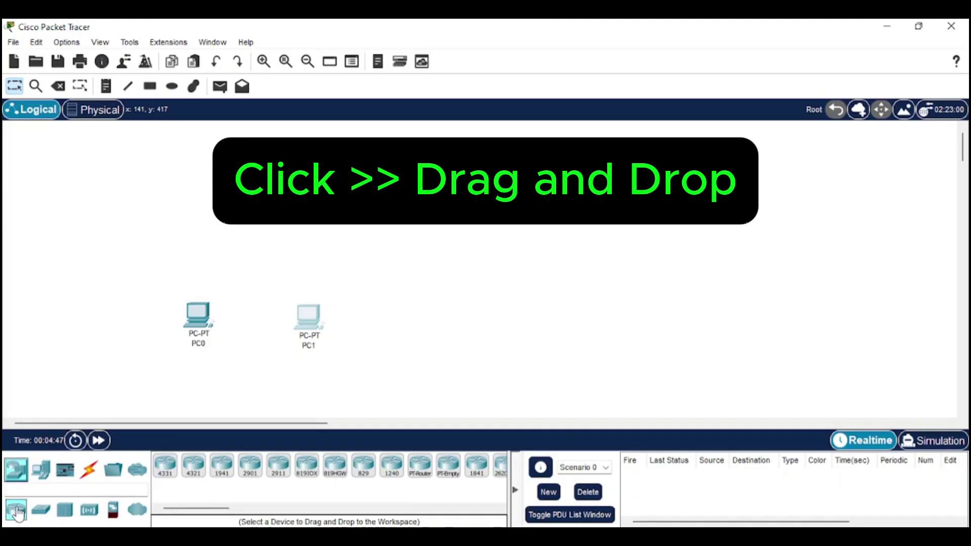
pyautogui.moveTo(17, 512); pyautogui.dragTo(318, 211)
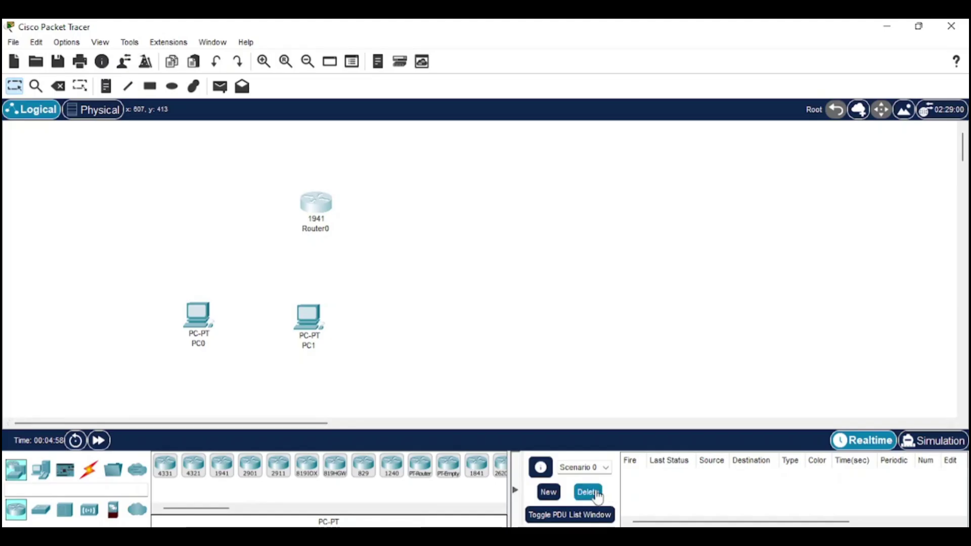
pyautogui.click(216, 61)
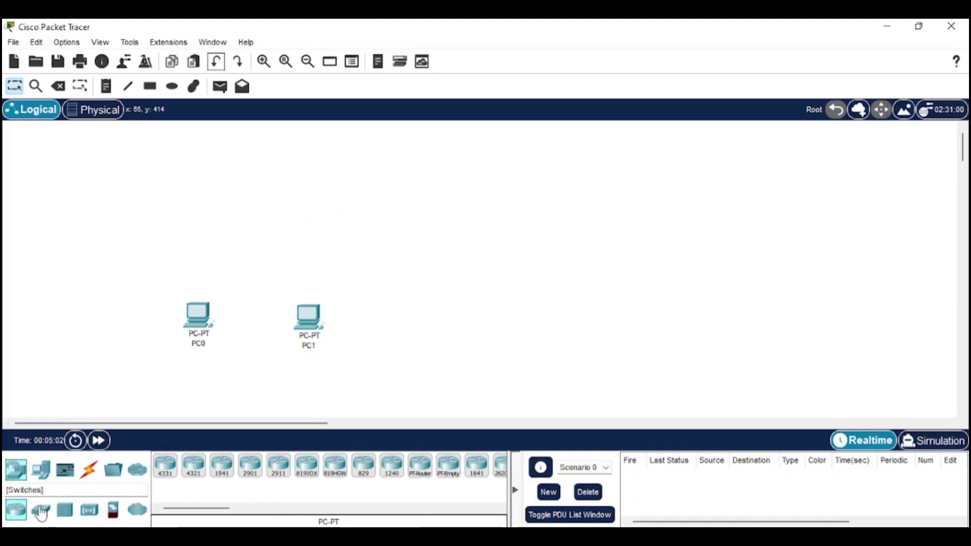
# Step: Add a 2960 switch centred above the two PCs and shift both PCs slightly down to even the layout
pyautogui.moveTo(40, 510)
pyautogui.mouseDown()
pyautogui.moveTo(113, 373)
pyautogui.moveTo(274, 248)
pyautogui.moveTo(262, 249)
pyautogui.mouseUp()
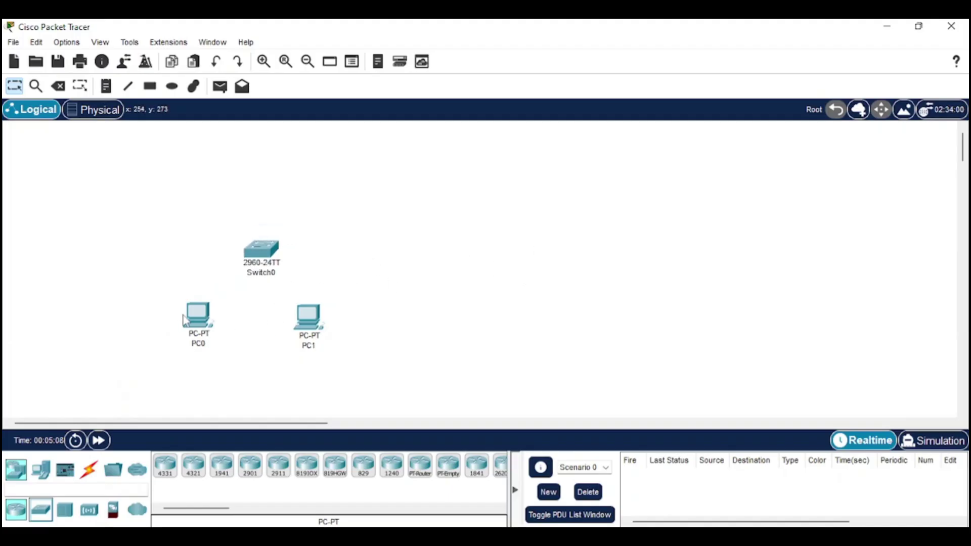
pyautogui.moveTo(200, 316); pyautogui.dragTo(194, 340)
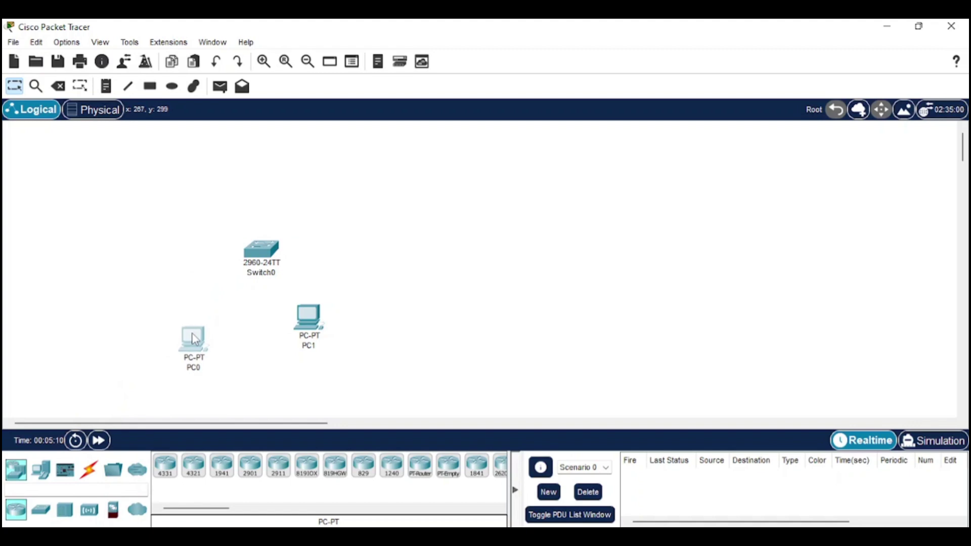
pyautogui.moveTo(311, 319); pyautogui.dragTo(308, 340)
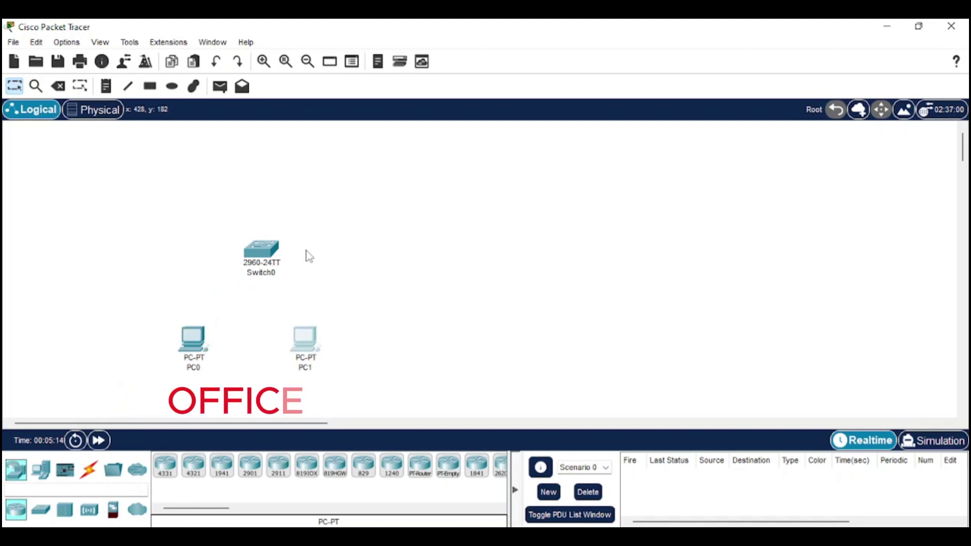
pyautogui.moveTo(266, 257); pyautogui.dragTo(273, 259)
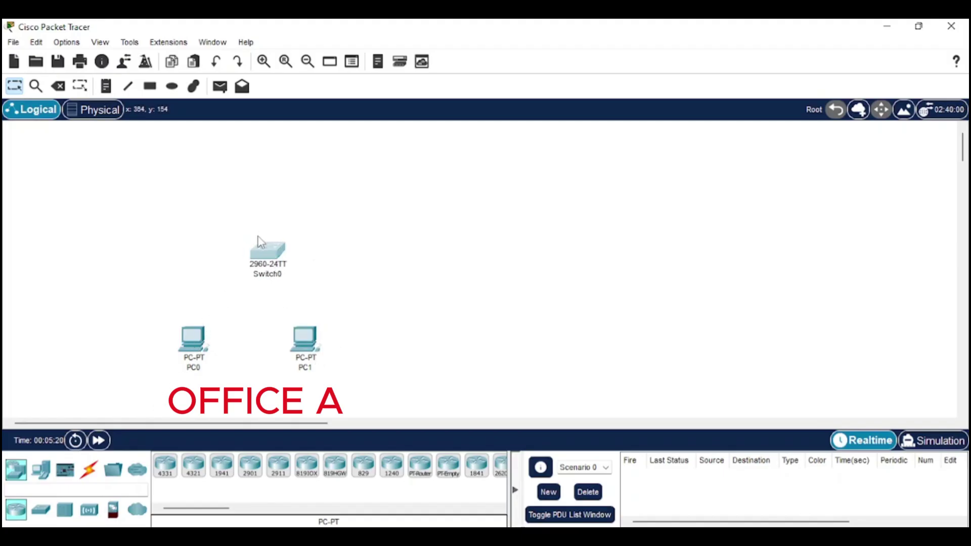
# Step: Add two more PCs side by side to the right of PC1 as a second office group
pyautogui.moveTo(262, 264)
pyautogui.moveTo(203, 371)
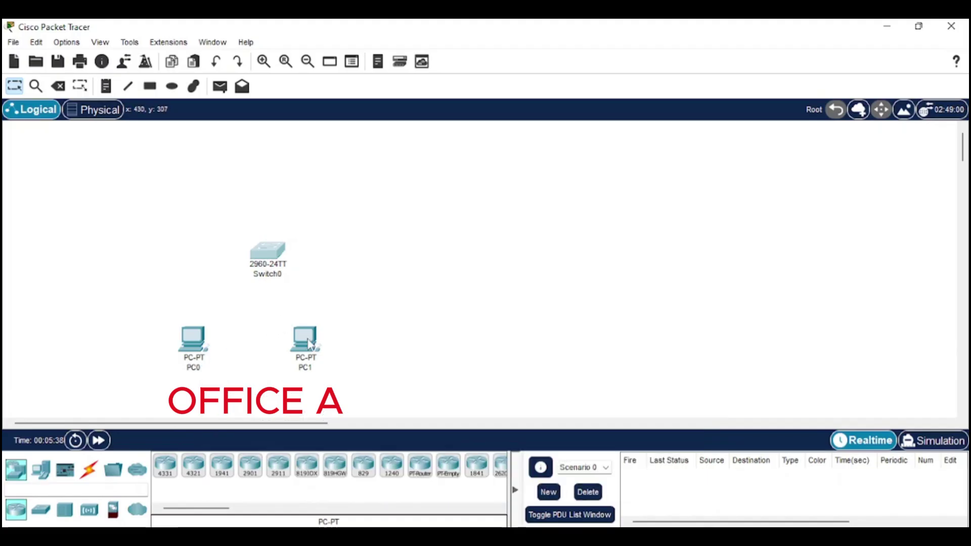
pyautogui.moveTo(310, 344)
pyautogui.moveTo(307, 363)
pyautogui.click(41, 471)
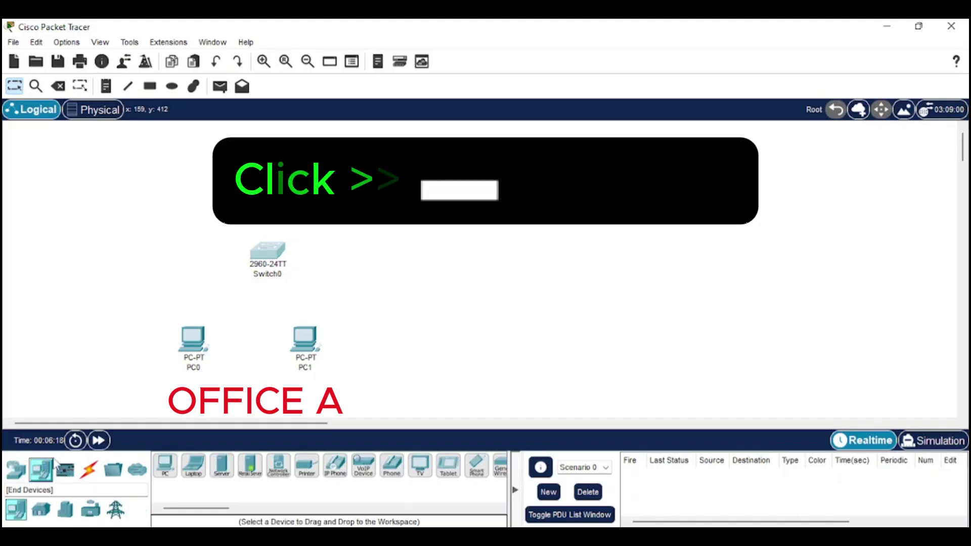
pyautogui.moveTo(165, 465); pyautogui.dragTo(474, 354)
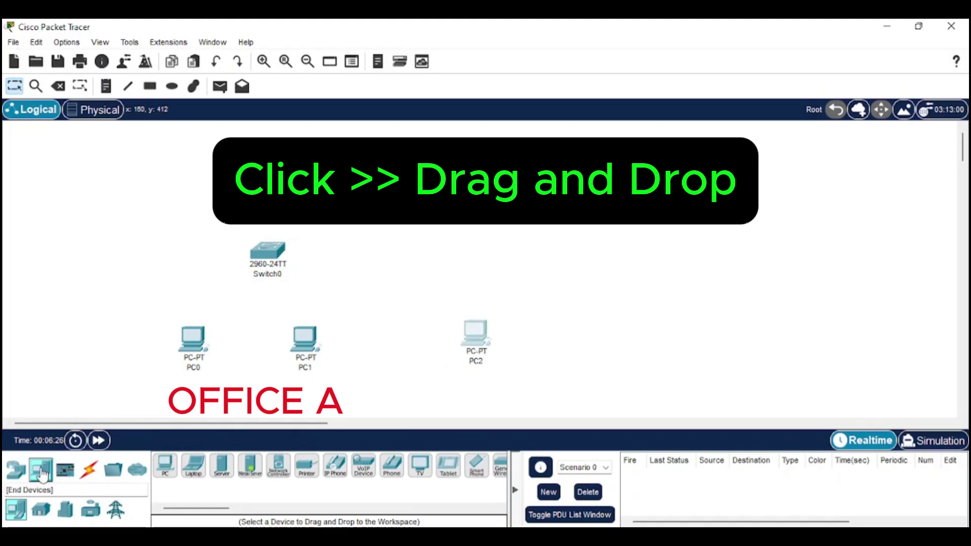
pyautogui.moveTo(165, 464); pyautogui.dragTo(610, 334)
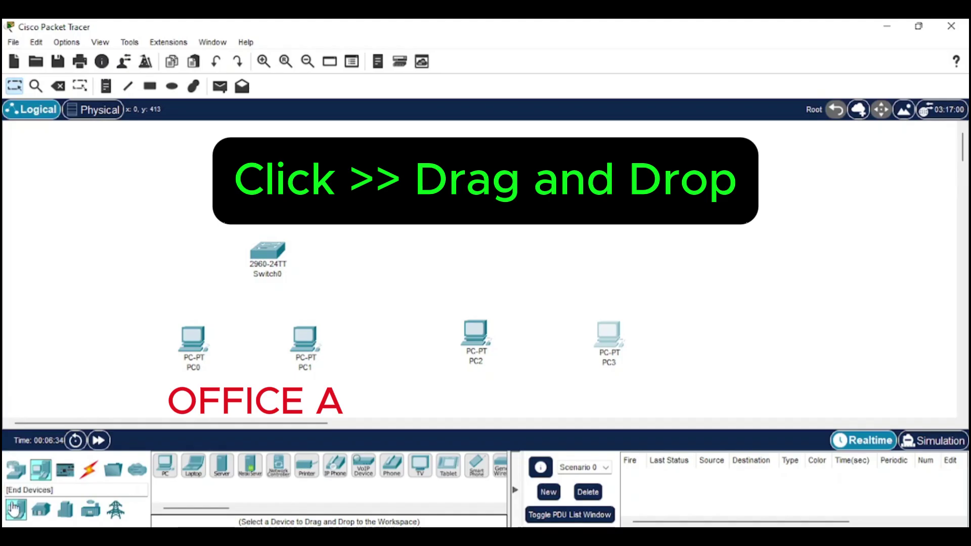
# Step: Add a 2960 switch above PC2 and PC3, and a 1941 router above and between the two switches
pyautogui.click(17, 475)
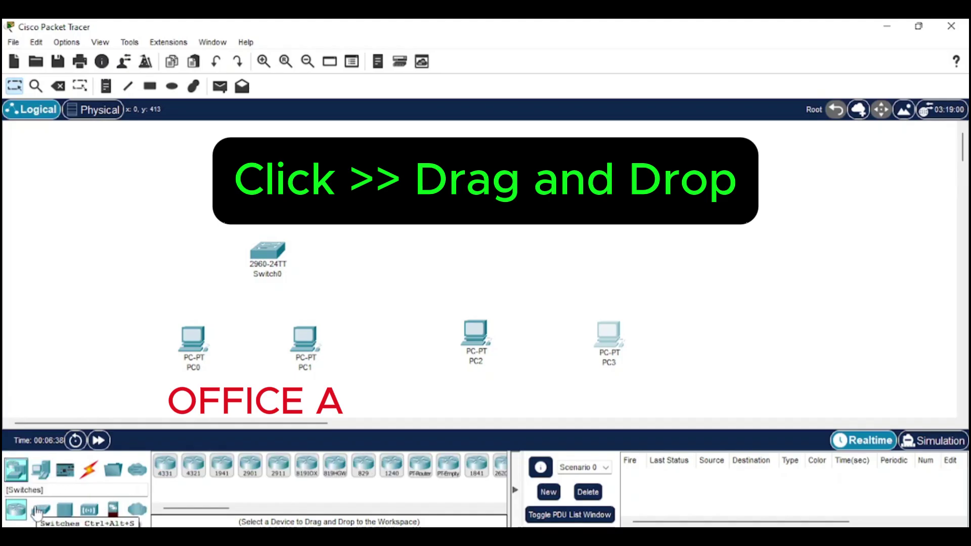
pyautogui.click(40, 510)
pyautogui.moveTo(165, 464); pyautogui.dragTo(575, 273)
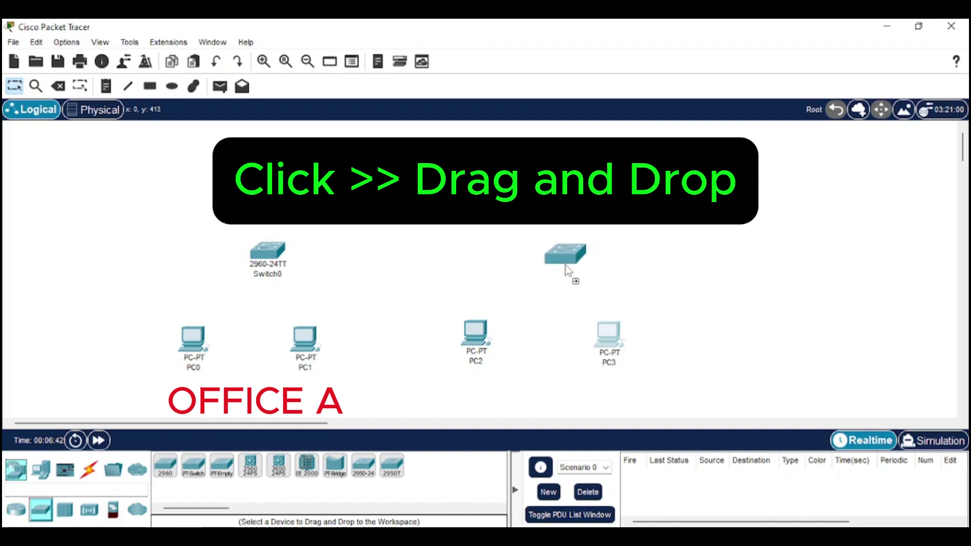
pyautogui.moveTo(563, 270); pyautogui.dragTo(563, 268)
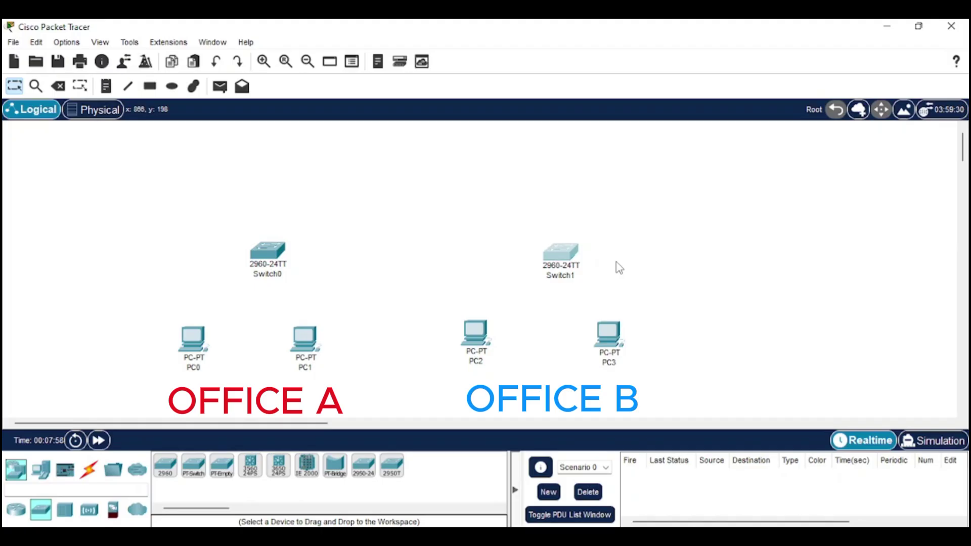
pyautogui.click(16, 511)
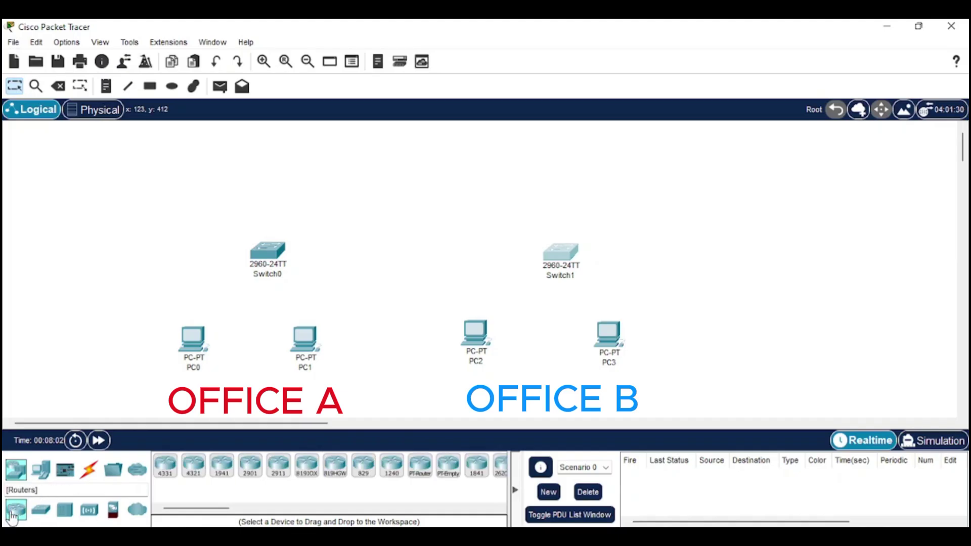
pyautogui.moveTo(16, 511); pyautogui.dragTo(414, 192)
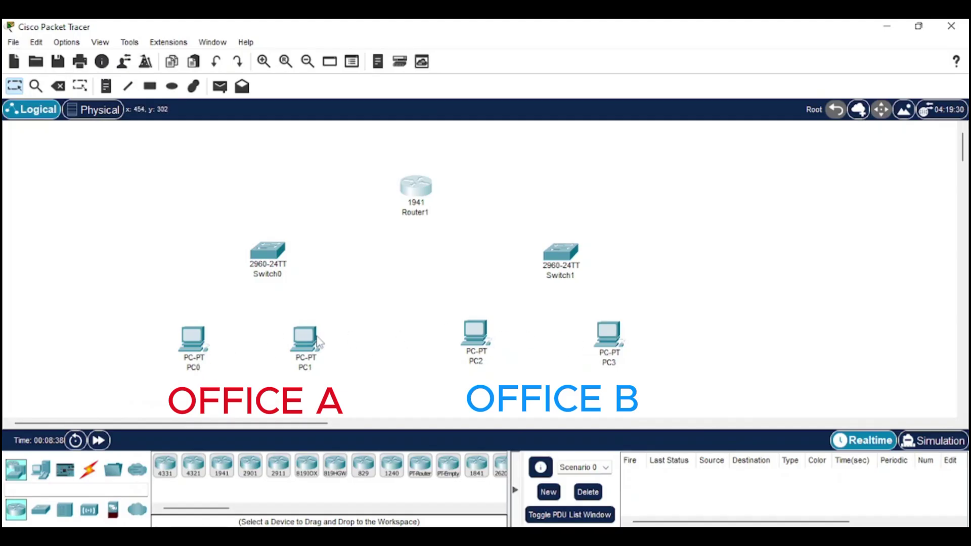
# Step: Connect PC0 and PC1 to Switch0 with automatically chosen cables, moving PC0 slightly outward
pyautogui.moveTo(183, 366)
pyautogui.click(89, 473)
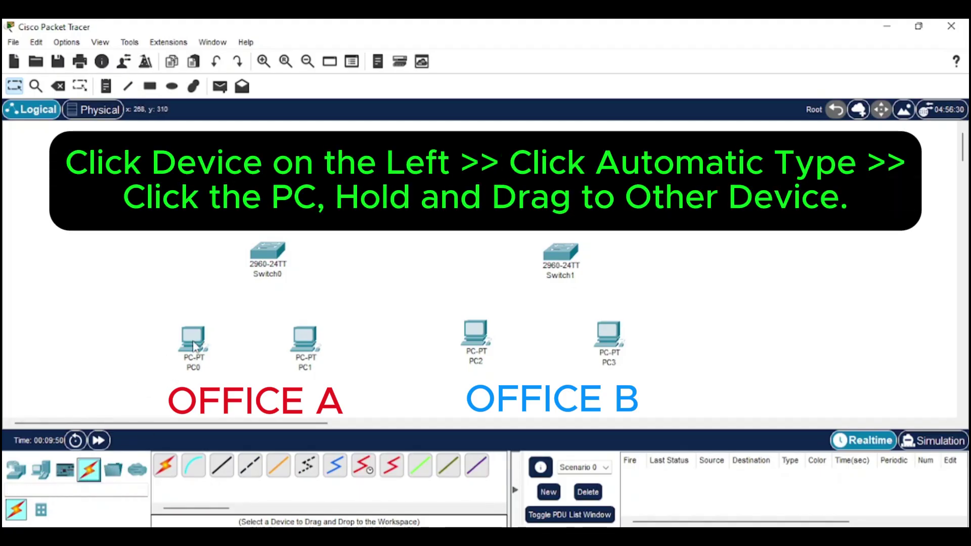
pyautogui.moveTo(192, 341)
pyautogui.mouseDown()
pyautogui.moveTo(209, 317)
pyautogui.moveTo(177, 348)
pyautogui.mouseUp()
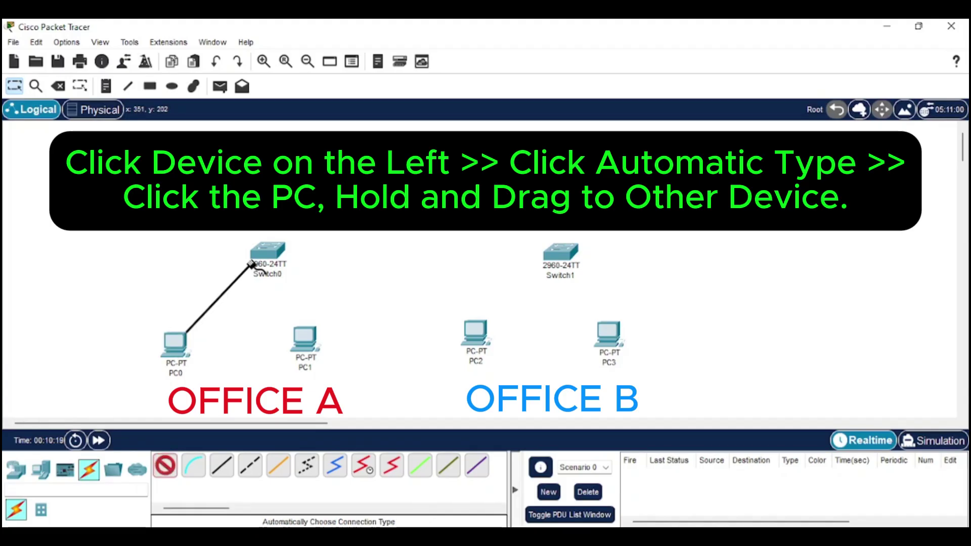
pyautogui.click(251, 264)
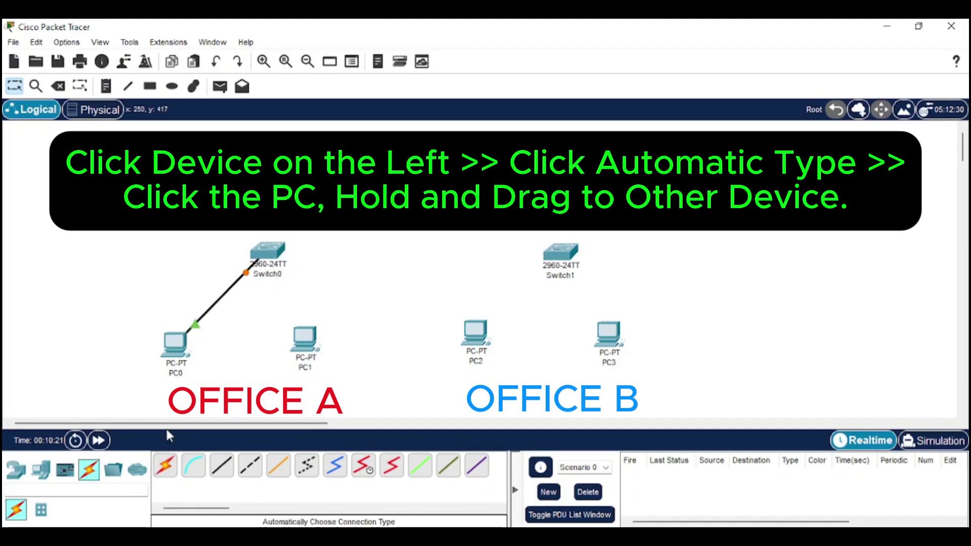
pyautogui.click(164, 466)
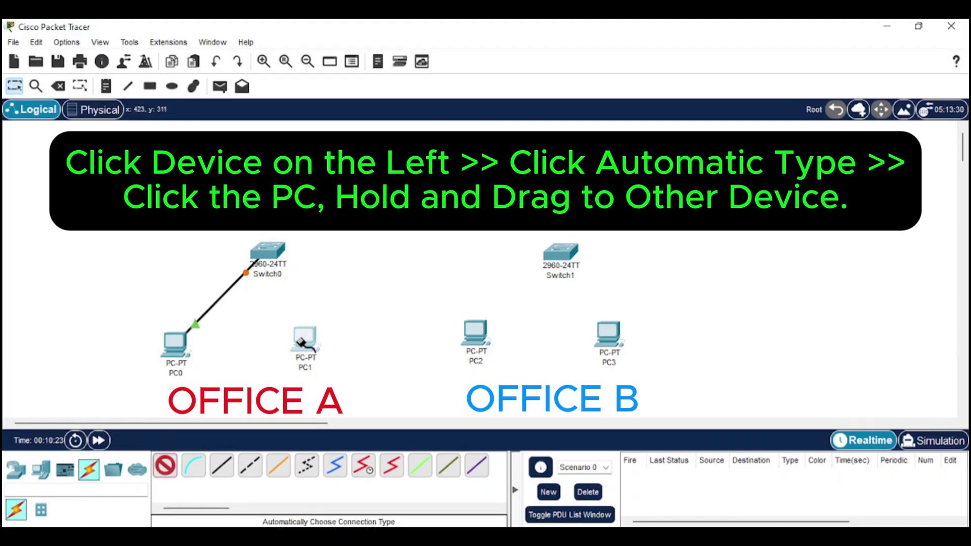
pyautogui.click(302, 343)
pyautogui.click(268, 252)
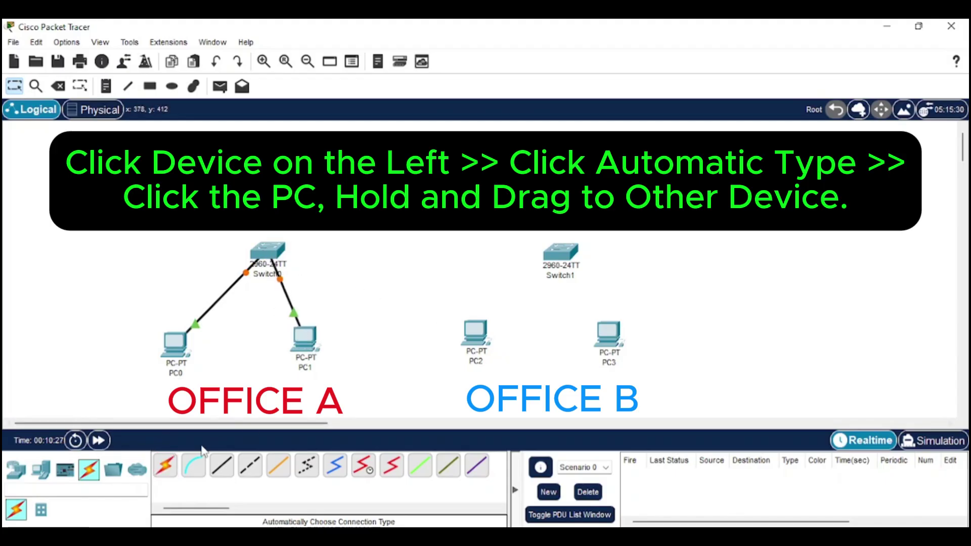
# Step: Connect PC2 and PC3 to Switch1 with automatically chosen cables
pyautogui.click(165, 465)
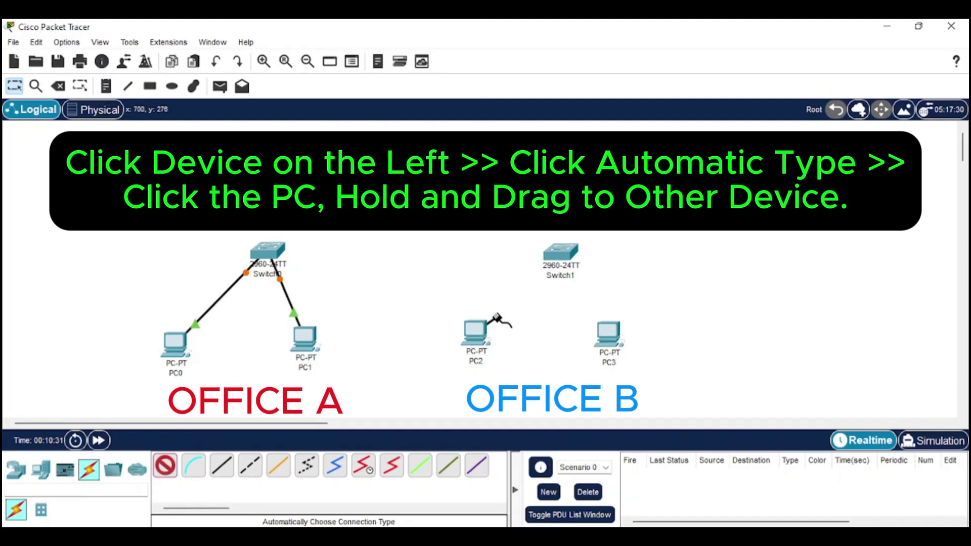
pyautogui.moveTo(496, 318); pyautogui.dragTo(562, 256)
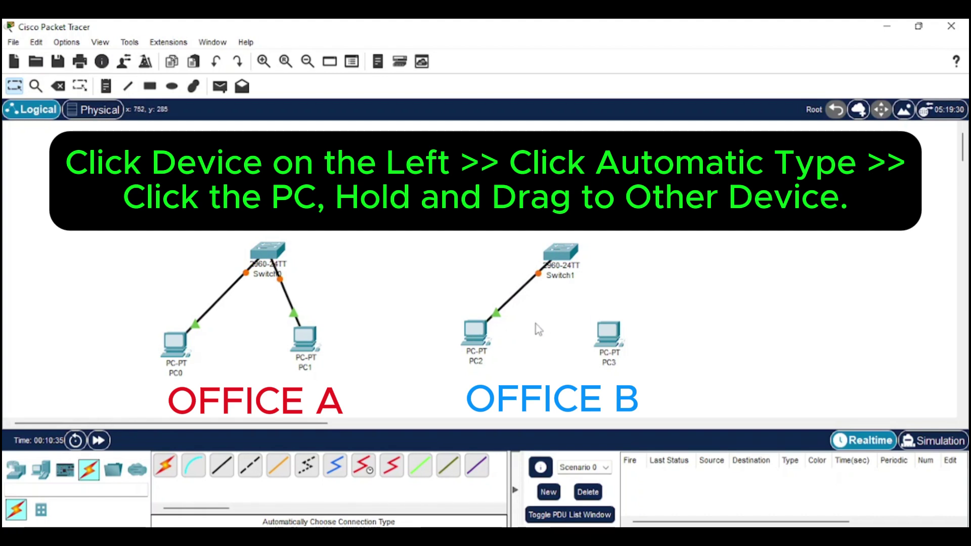
pyautogui.click(164, 465)
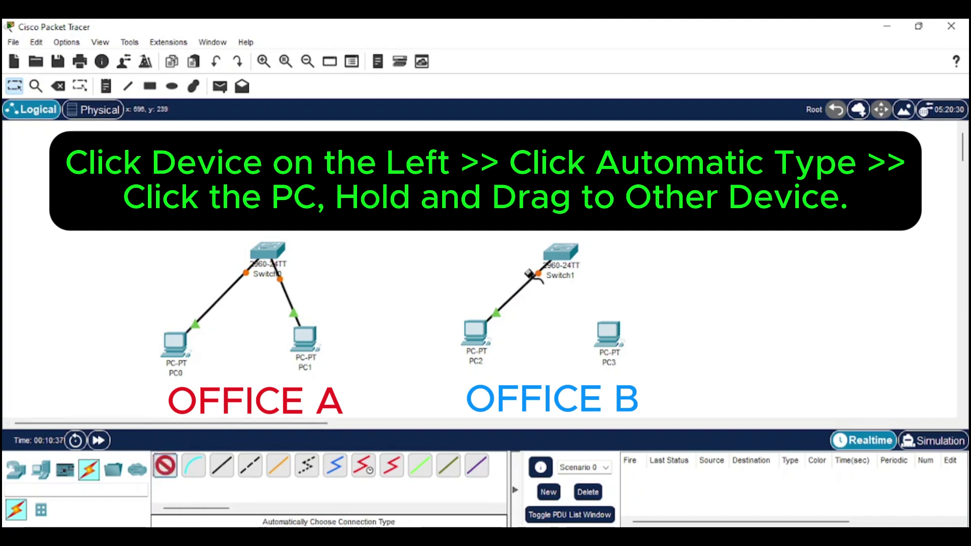
pyautogui.moveTo(609, 336); pyautogui.dragTo(564, 252)
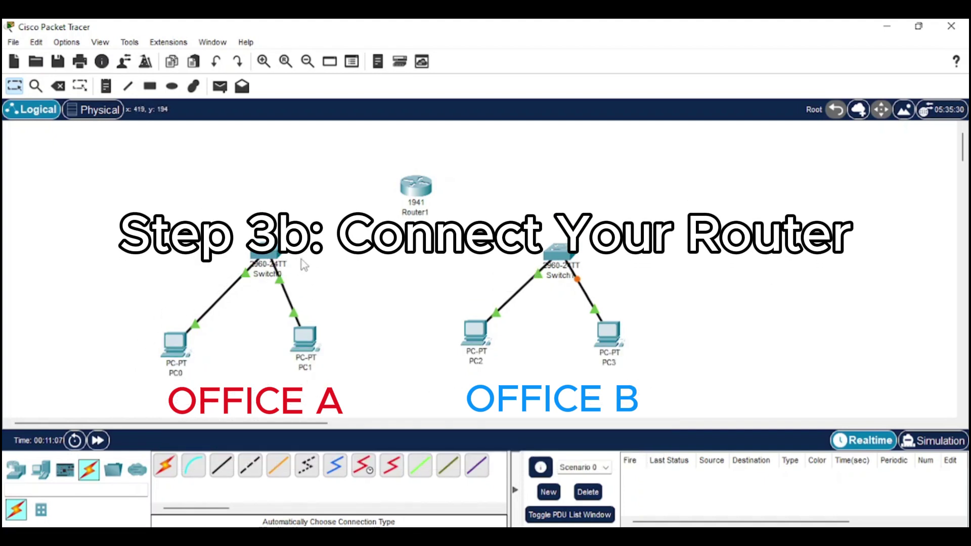
# Step: Connect Switch0 and Switch1 to Router1 with automatically chosen cables
pyautogui.moveTo(289, 336)
pyautogui.click(166, 468)
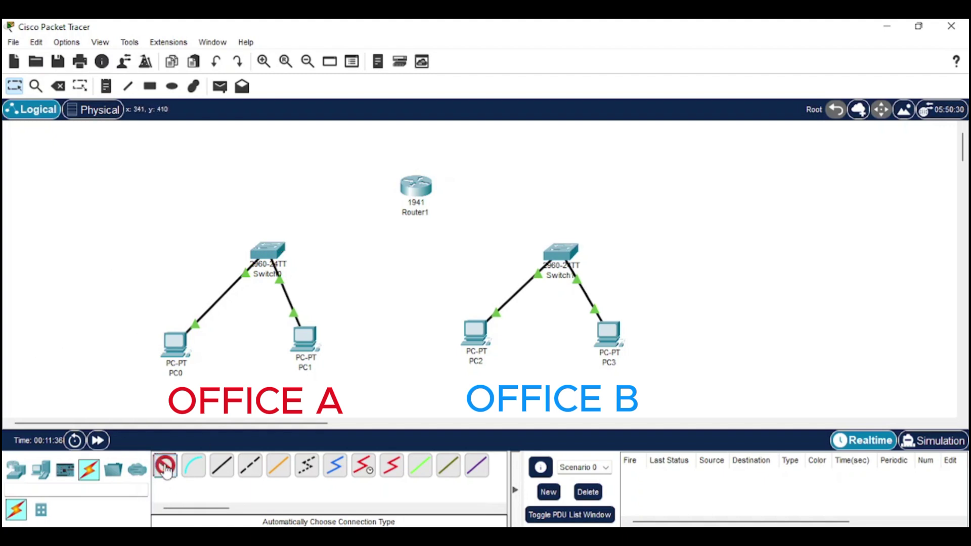
pyautogui.click(268, 251)
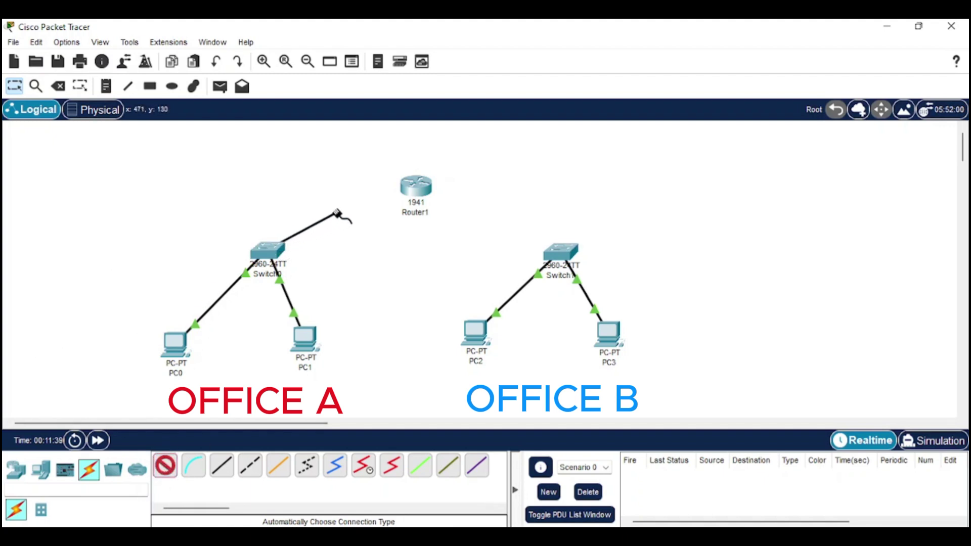
pyautogui.click(411, 188)
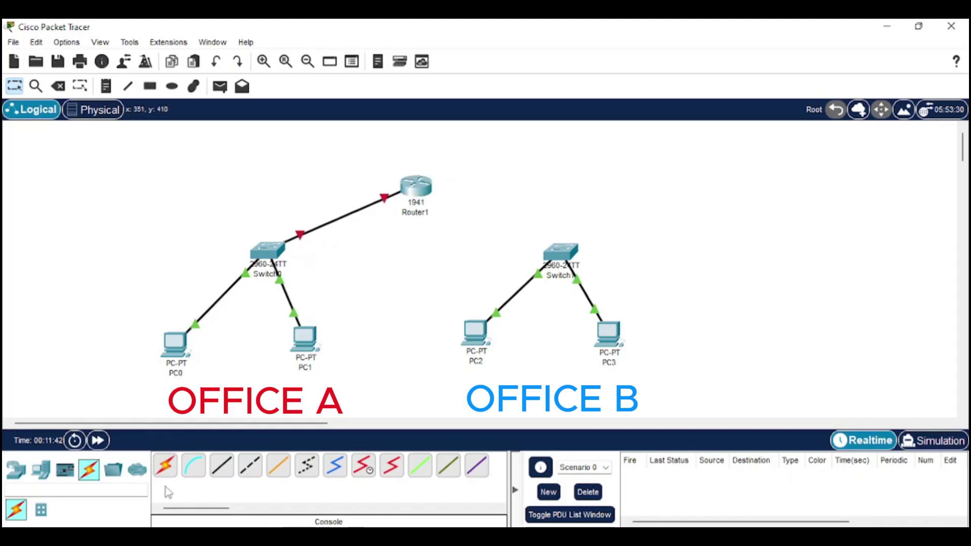
pyautogui.click(167, 466)
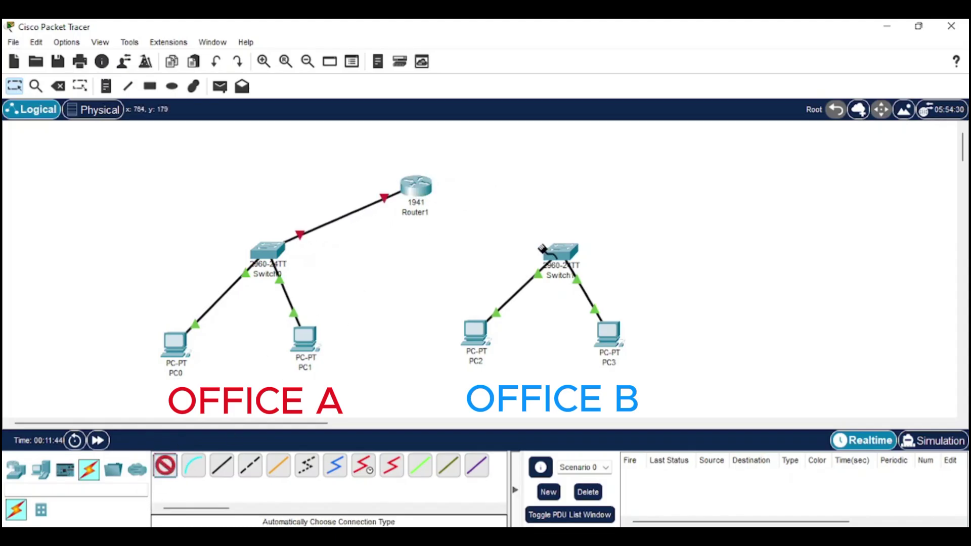
pyautogui.click(561, 252)
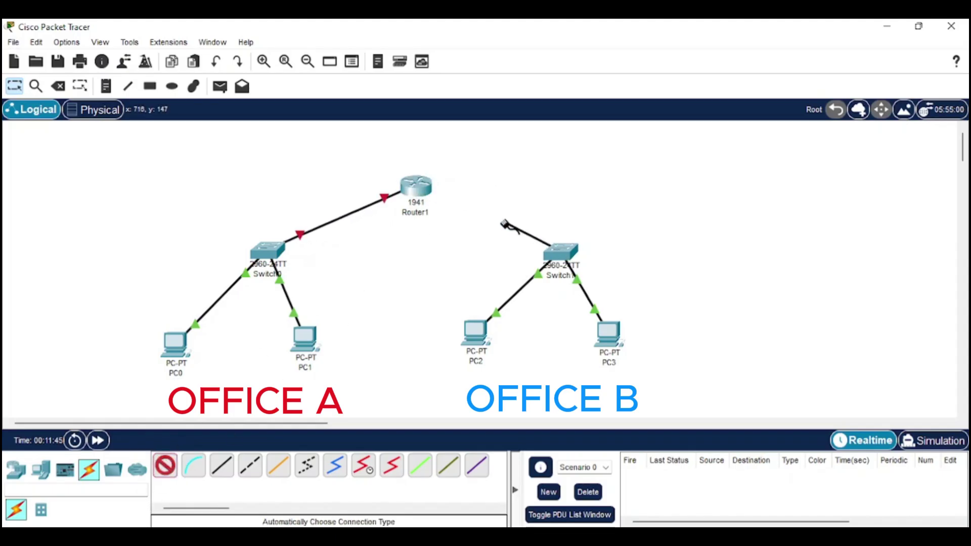
pyautogui.click(417, 187)
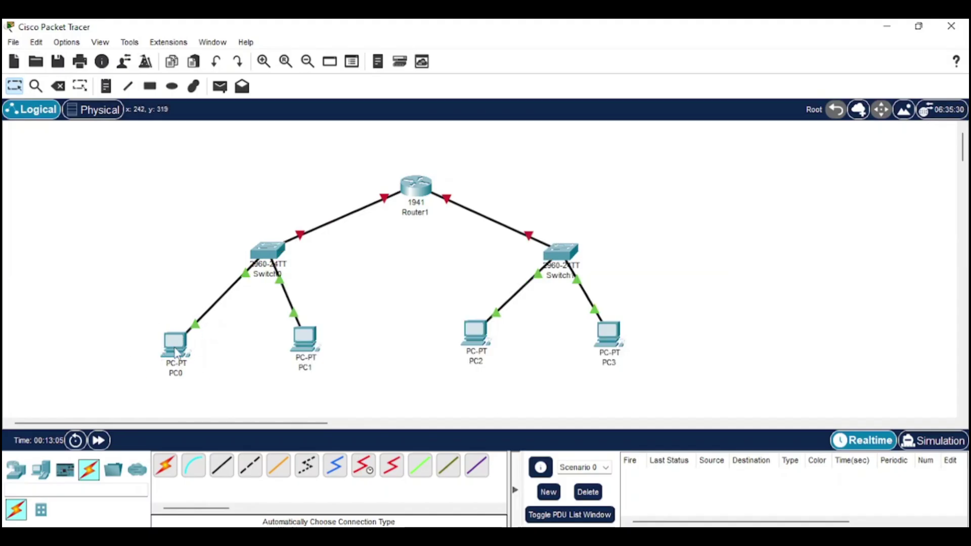
# Step: Give PC0 the static IPv4 address 192.168.1.10 with subnet mask 255.255.255.0
pyautogui.click(176, 349)
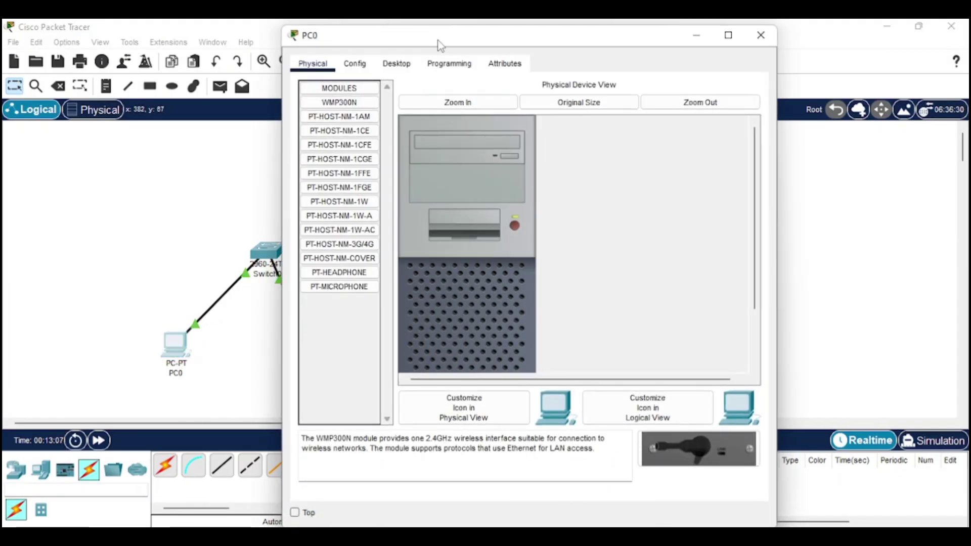
pyautogui.click(405, 68)
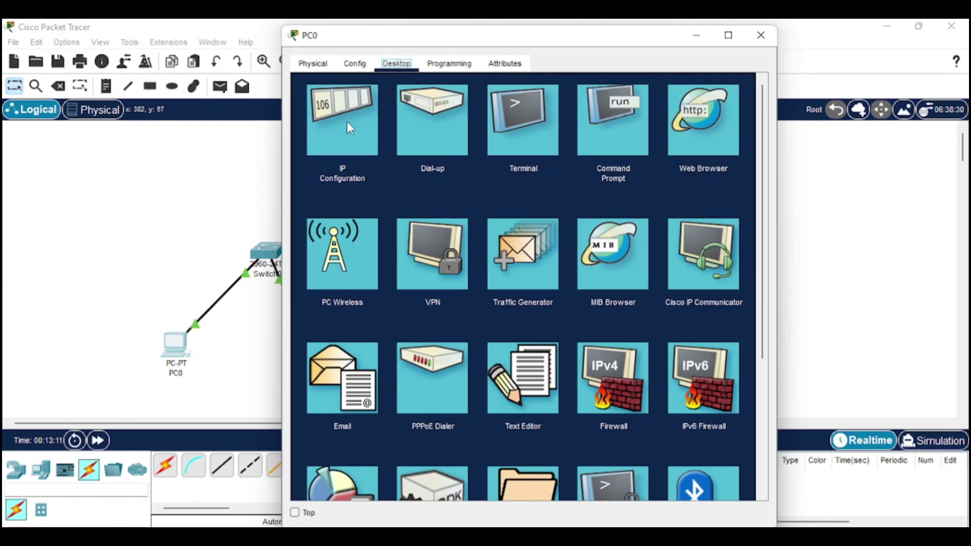
pyautogui.click(340, 132)
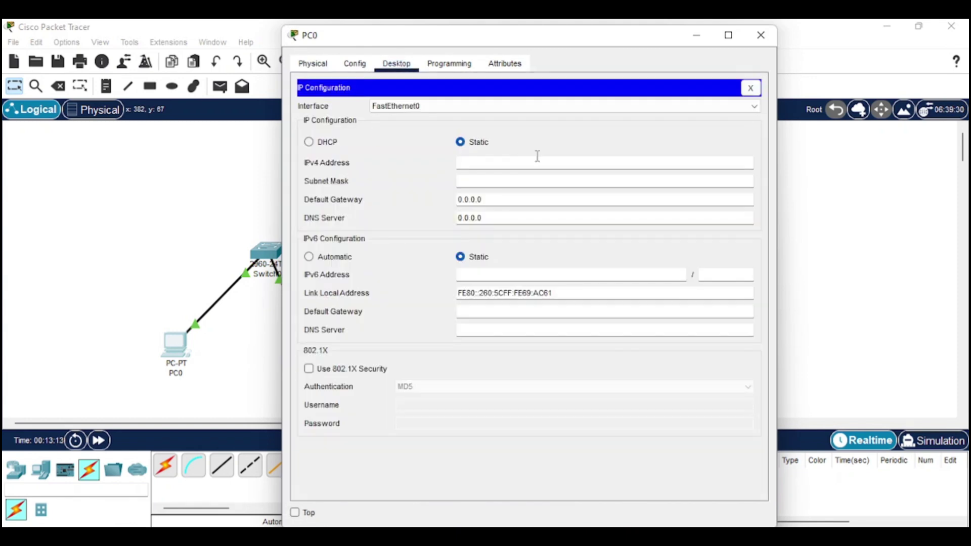
pyautogui.click(309, 143)
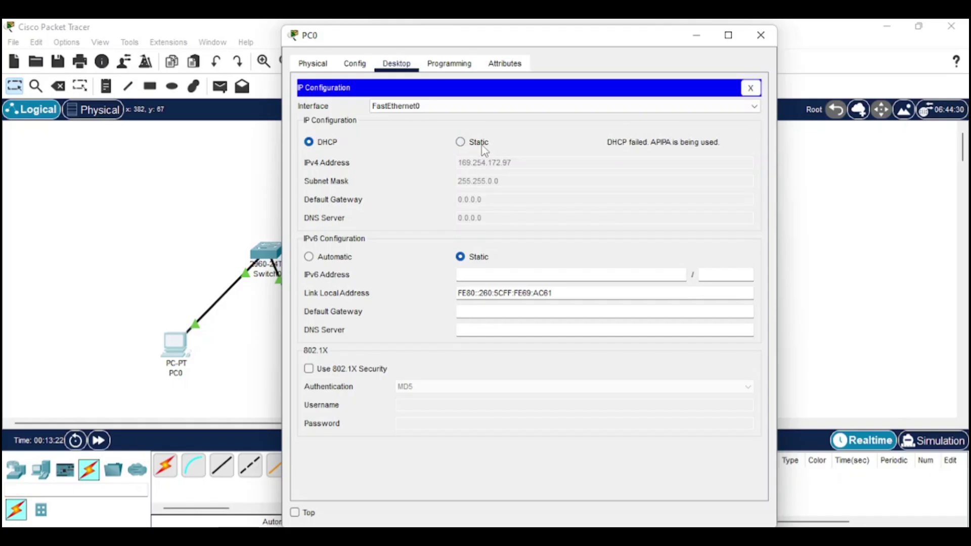
pyautogui.click(460, 142)
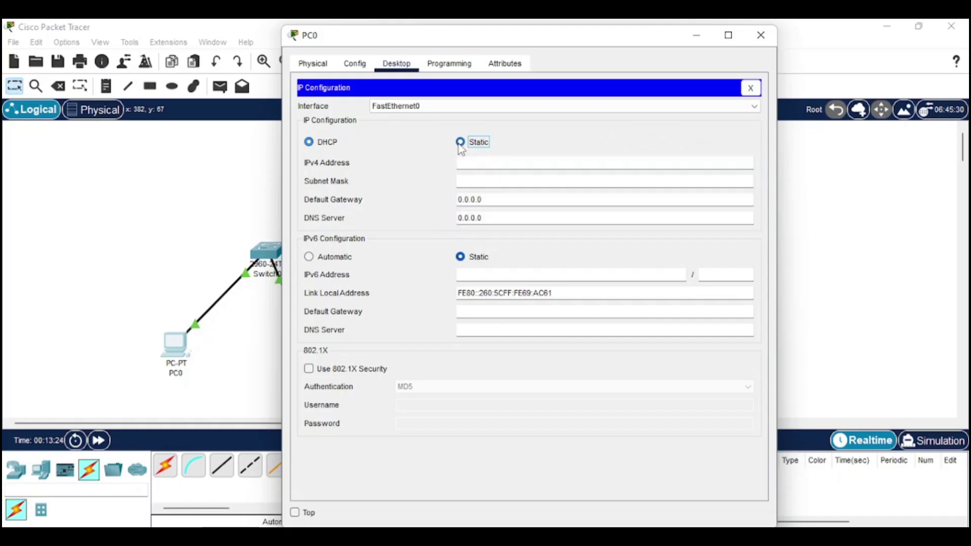
pyautogui.click(508, 161)
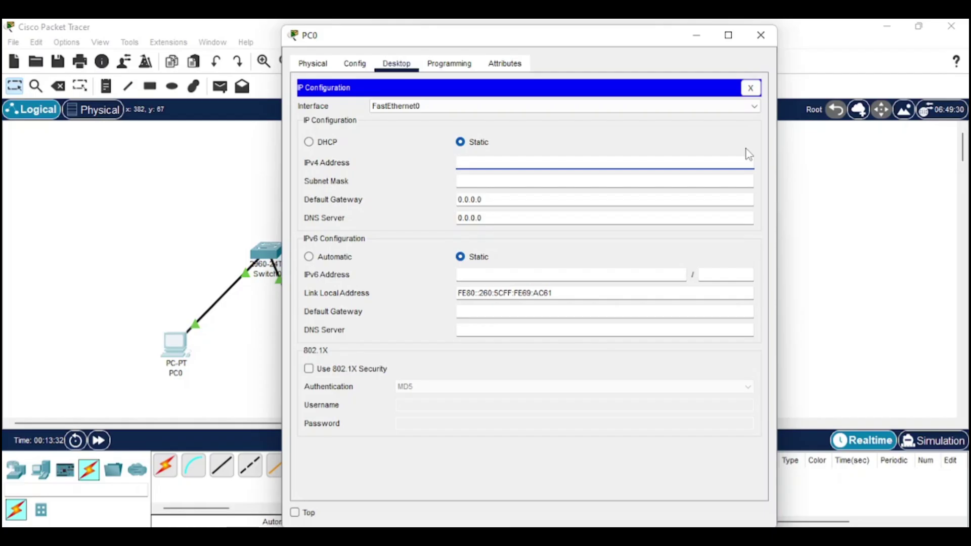
pyautogui.write('92.168')
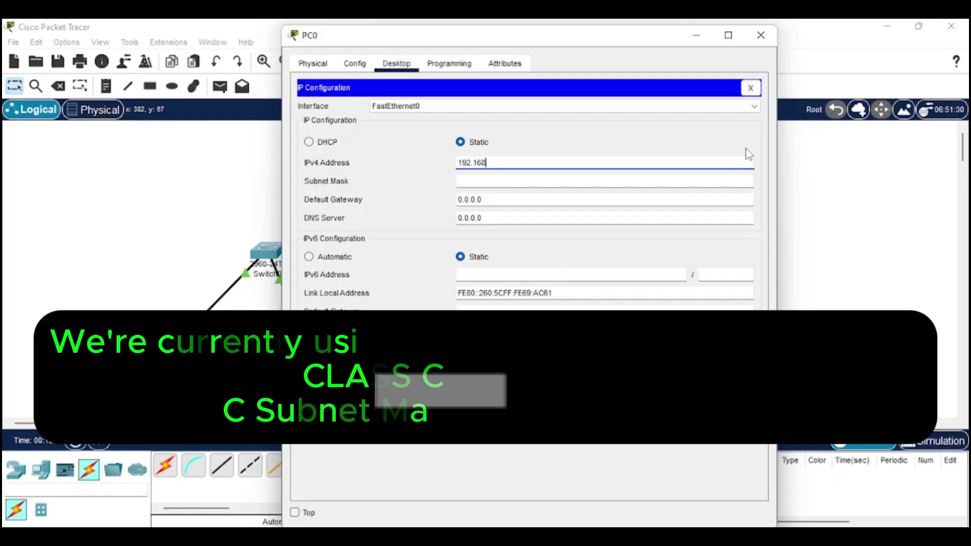
pyautogui.write('.1.1')
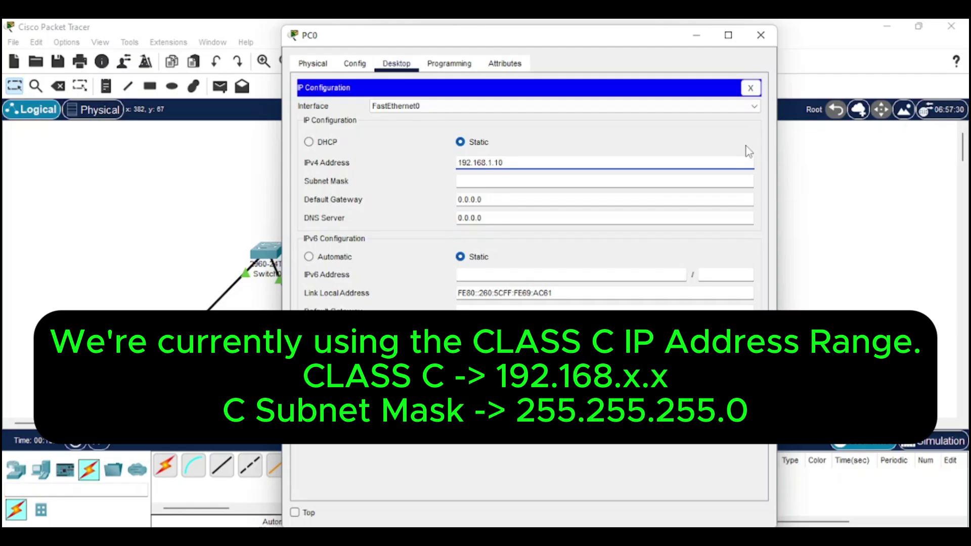
pyautogui.click(535, 180)
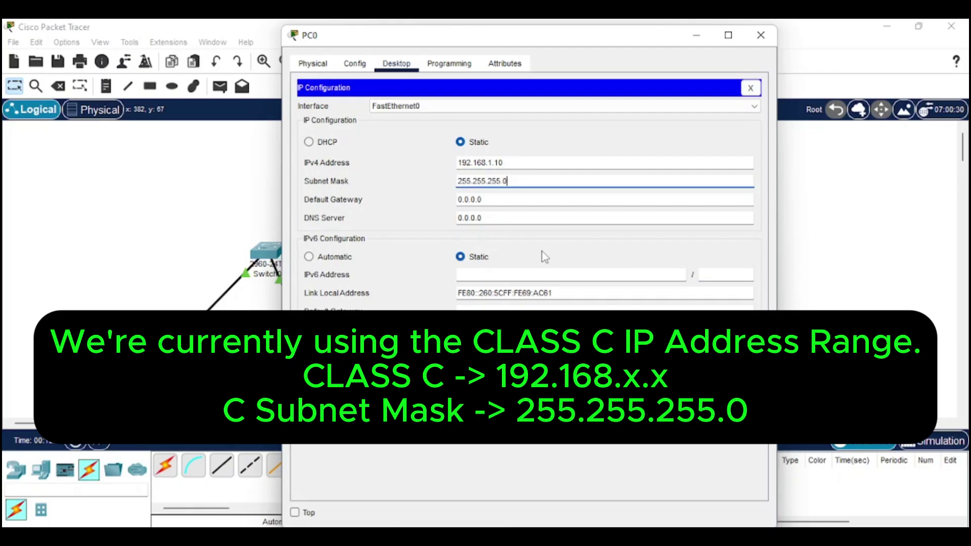
# Step: Set PC0's default gateway to 192.168.1.1
pyautogui.click(484, 197)
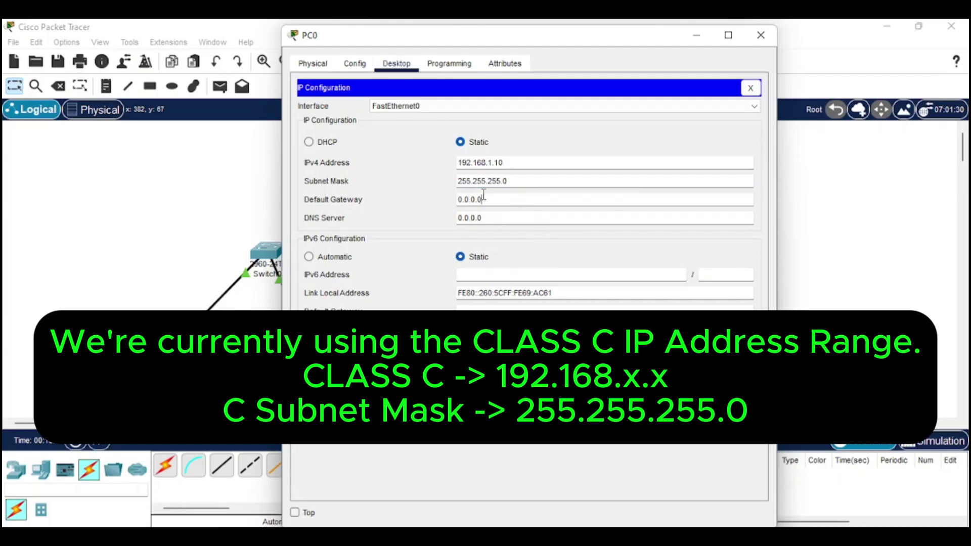
pyautogui.press('BackSpace')
pyautogui.press('BackSpace')
pyautogui.press('BackSpace')
pyautogui.press('BackSpace')
pyautogui.press('BackSpace')
pyautogui.press('BackSpace')
pyautogui.write('192.1')
# Step: Review PC0's default gateway, IPv4 address and subnet mask in its IP configuration, including after reopening the device
pyautogui.moveTo(515, 200); pyautogui.dragTo(433, 201)
pyautogui.click(518, 201)
pyautogui.moveTo(517, 200); pyautogui.dragTo(433, 205)
pyautogui.click(520, 197)
pyautogui.moveTo(520, 199); pyautogui.dragTo(447, 206)
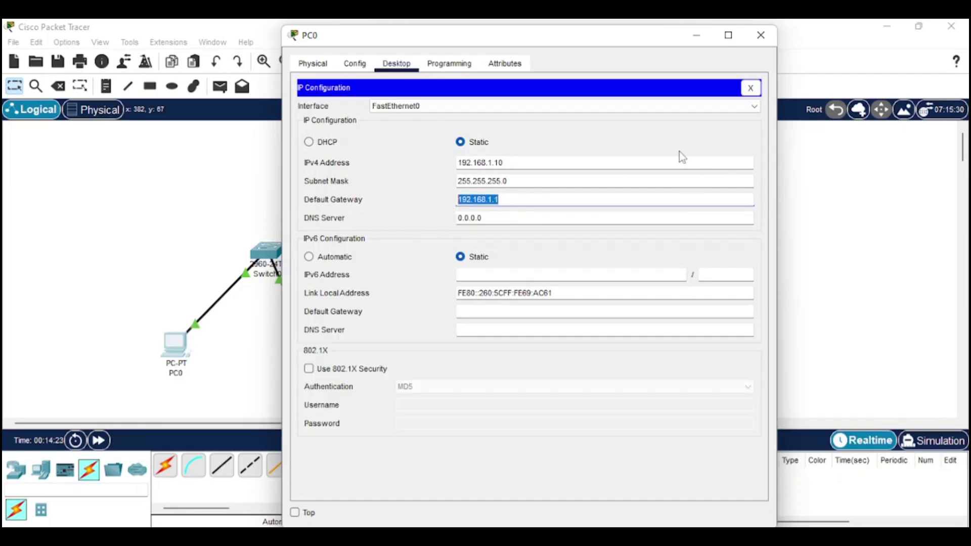
pyautogui.click(534, 161)
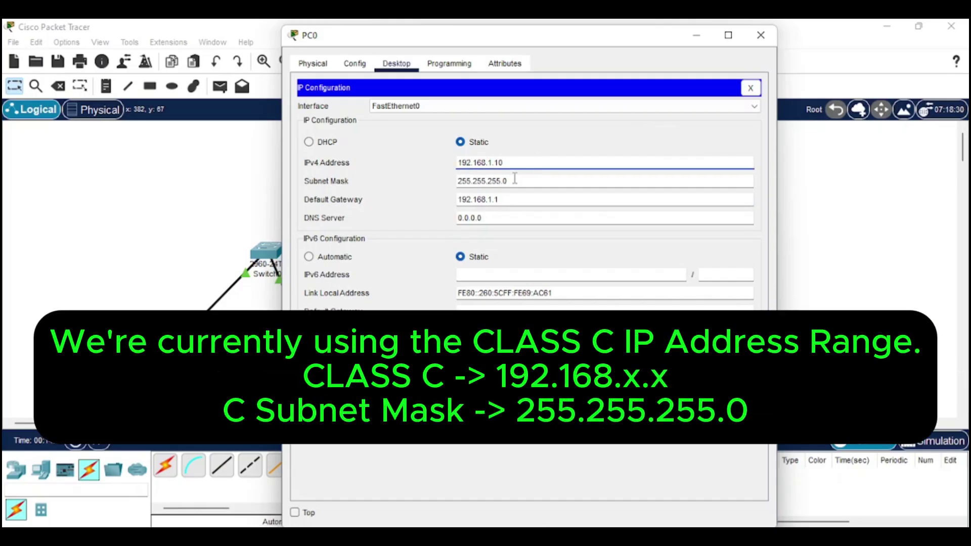
pyautogui.click(517, 179)
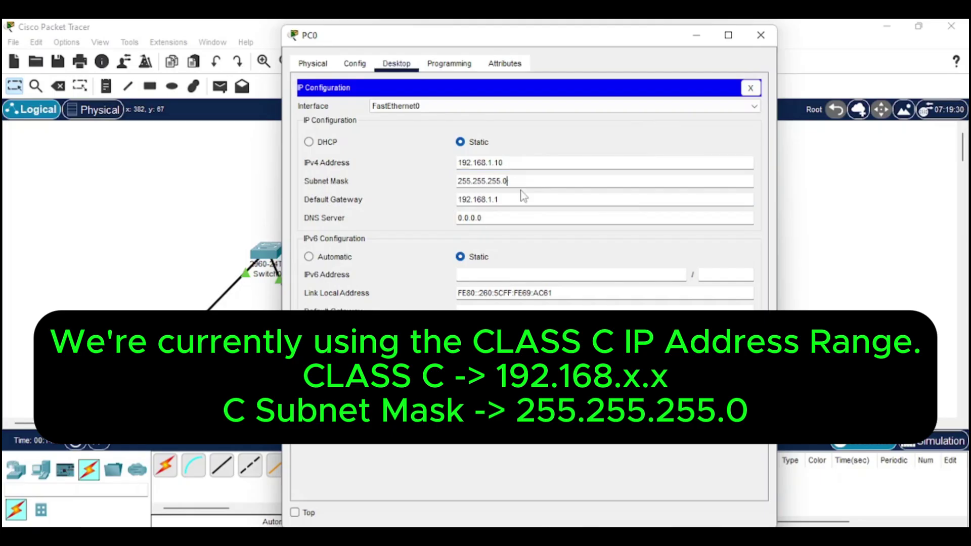
pyautogui.click(514, 201)
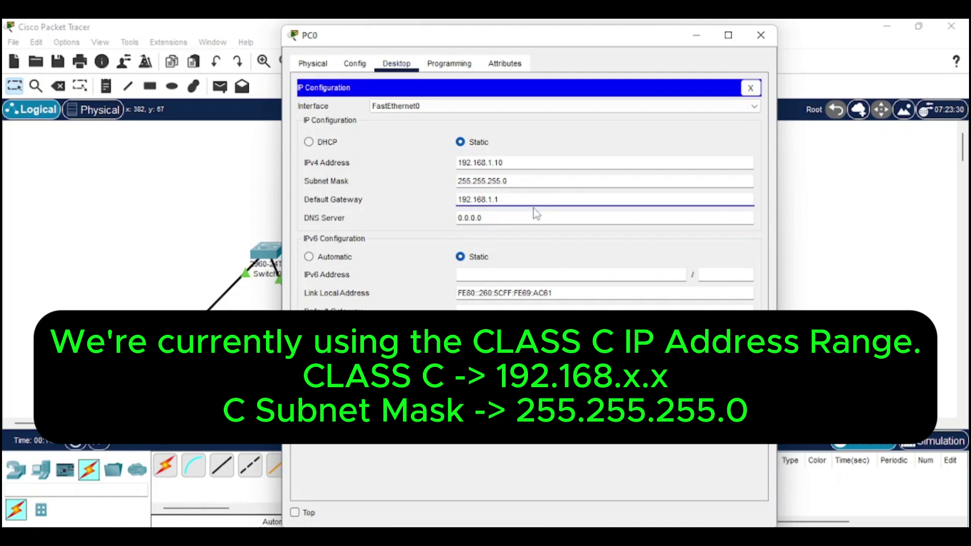
pyautogui.click(751, 88)
pyautogui.click(761, 35)
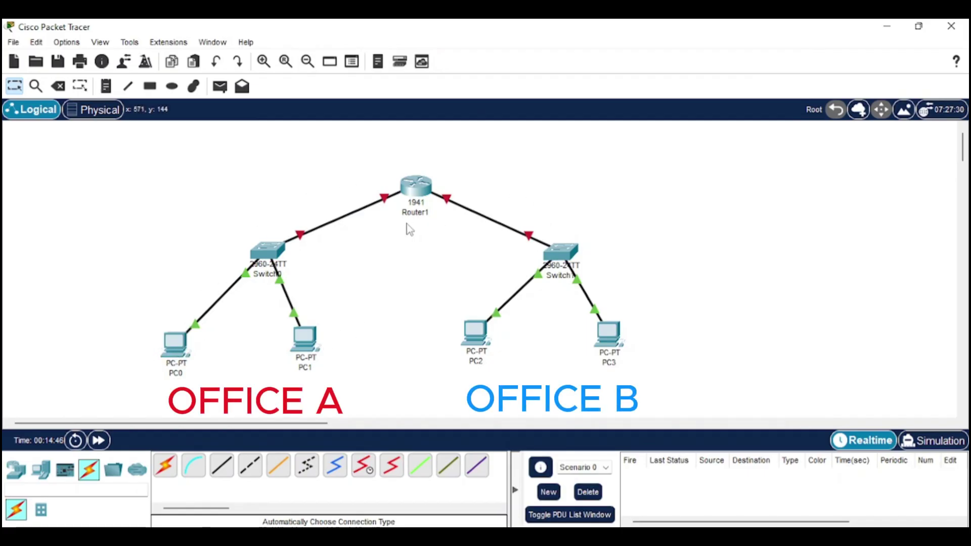
pyautogui.click(174, 344)
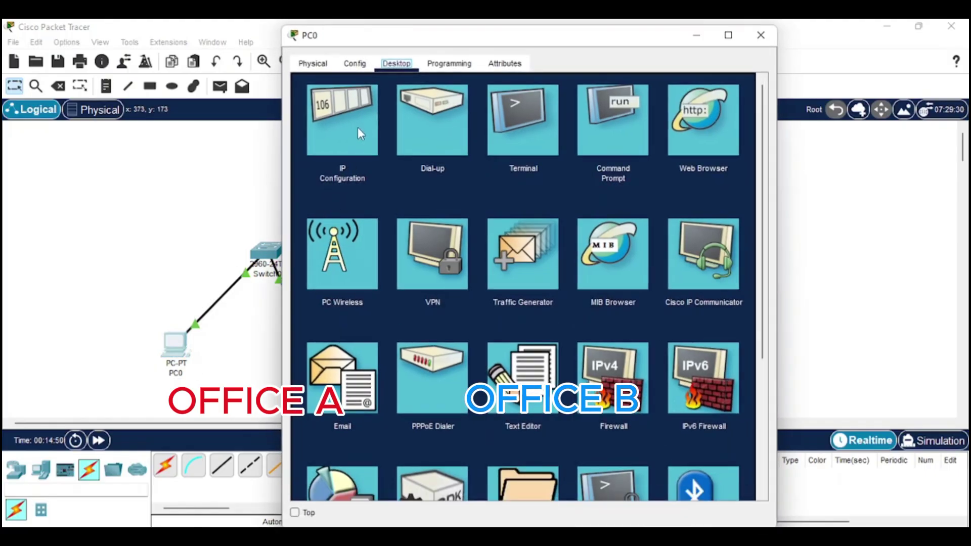
pyautogui.click(358, 129)
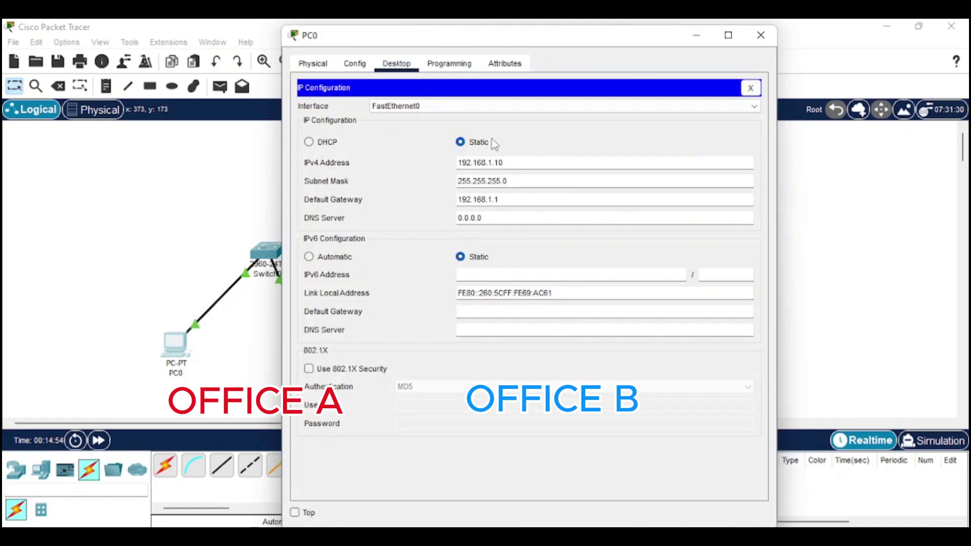
pyautogui.click(759, 38)
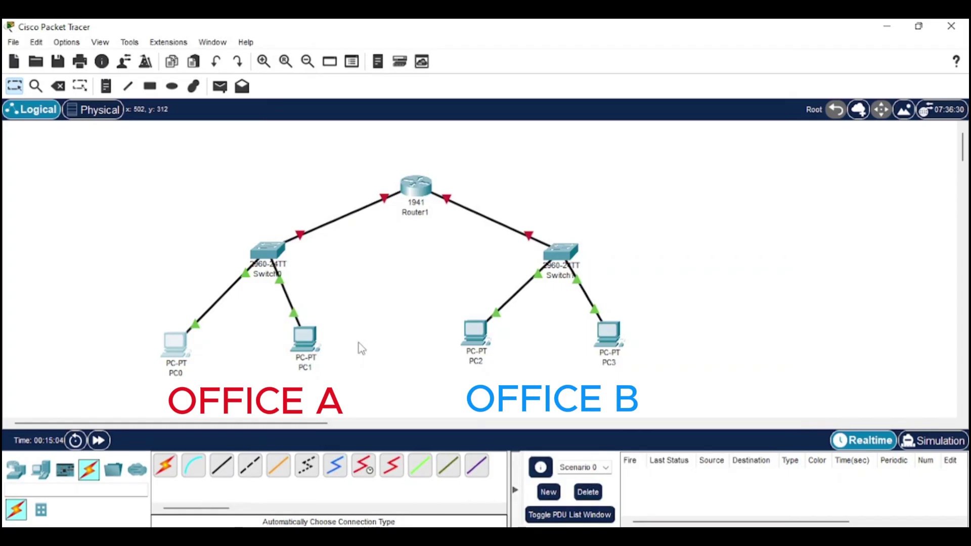
# Step: Give PC1 the static IPv4 address 192.168.1.11 with subnet mask 255.255.255.0
pyautogui.click(306, 338)
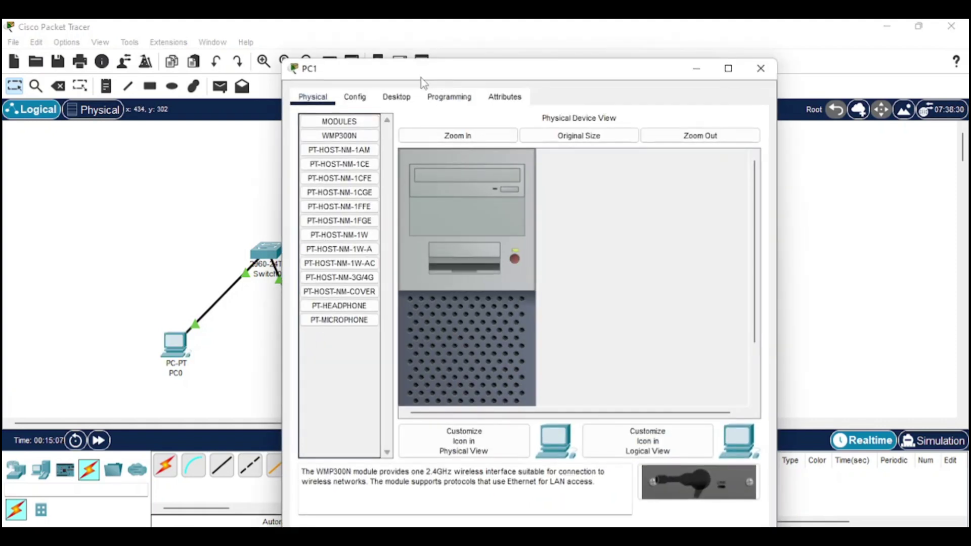
pyautogui.click(397, 99)
pyautogui.click(372, 164)
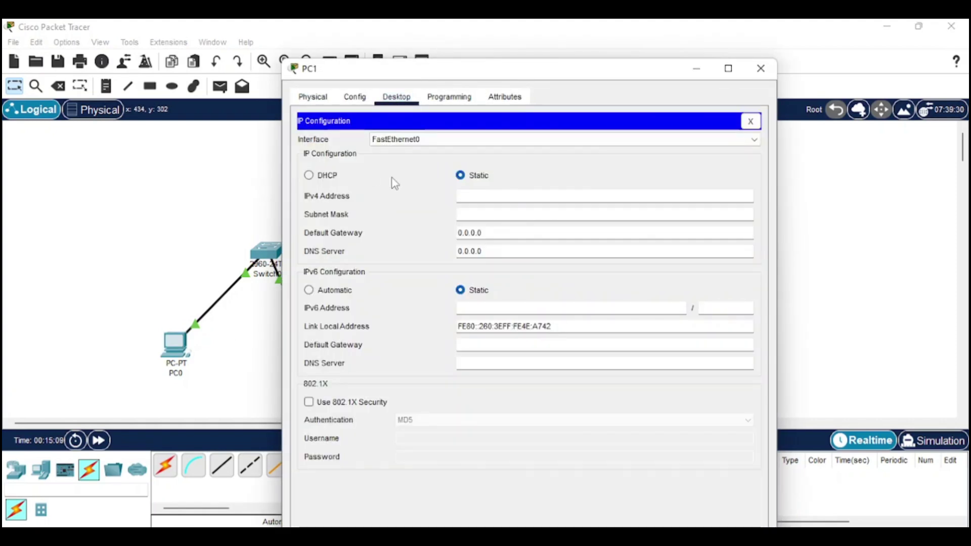
pyautogui.click(511, 196)
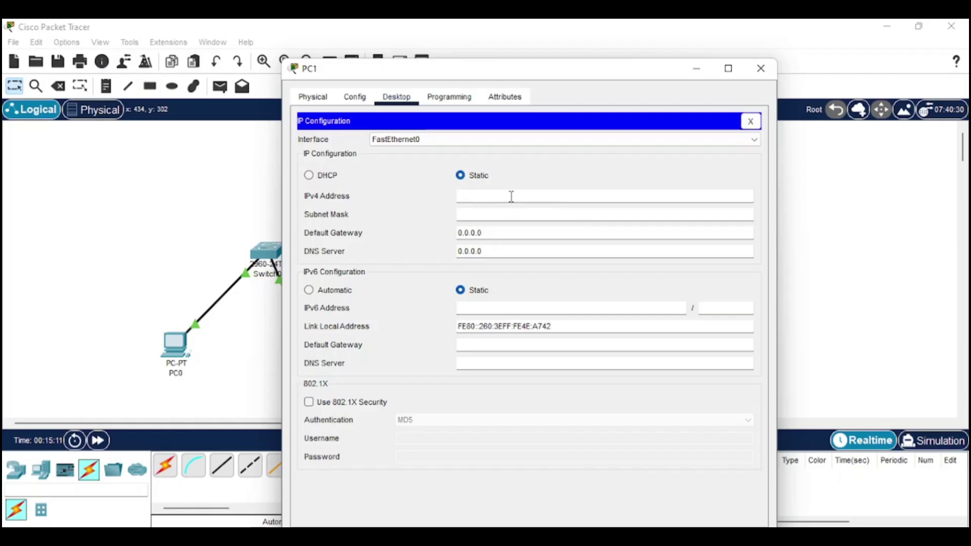
pyautogui.write('192.')
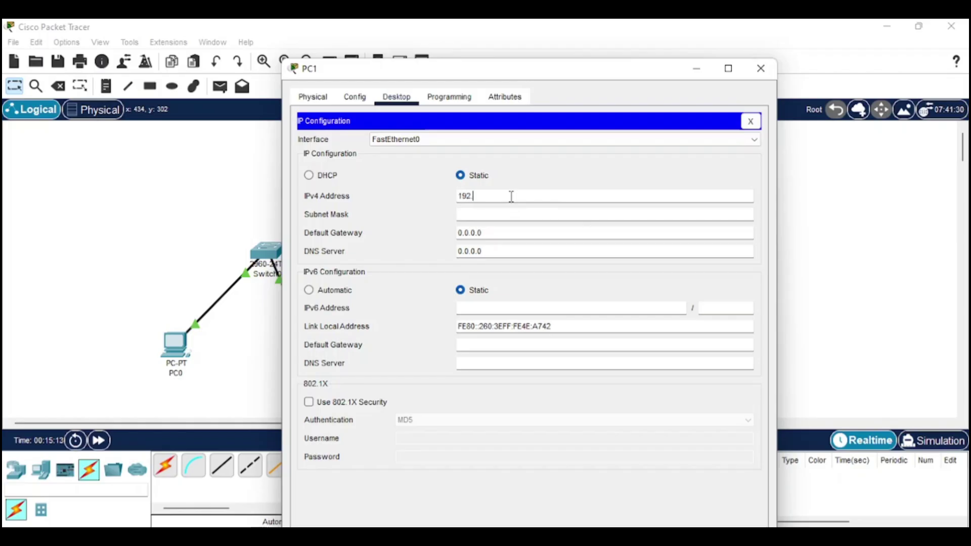
pyautogui.write('168.1.11')
pyautogui.click(515, 211)
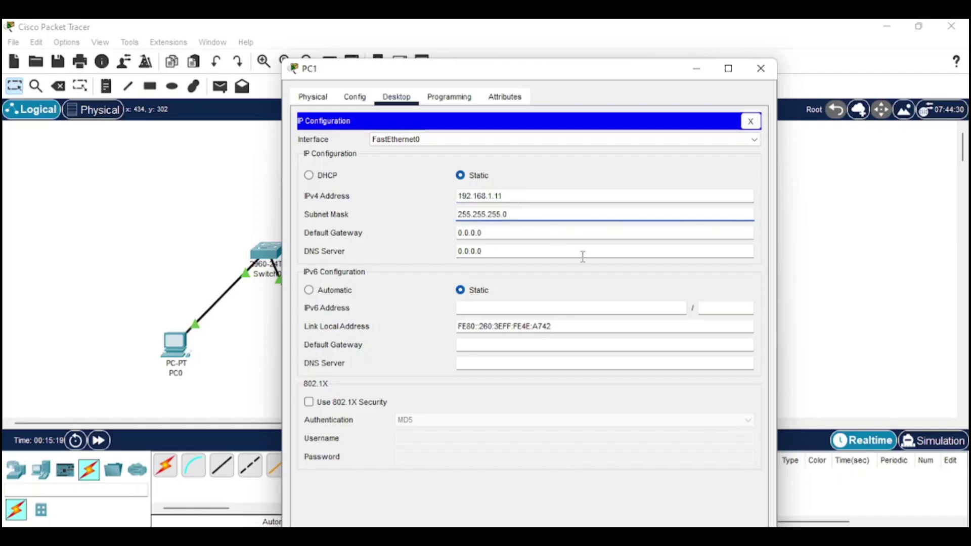
# Step: Set PC1's default gateway to 192.168.1.1 and close its configuration window
pyautogui.click(494, 231)
pyautogui.press('BackSpace')
pyautogui.press('BackSpace')
pyautogui.press('BackSpace')
pyautogui.press('BackSpace')
pyautogui.press('BackSpace')
pyautogui.press('BackSpace')
pyautogui.press('BackSpace')
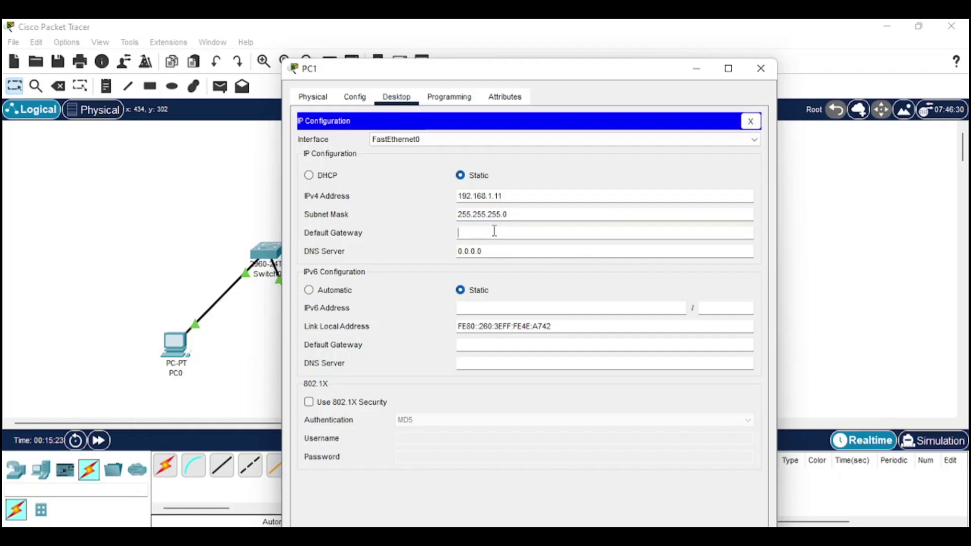
pyautogui.write('192.168.1.1')
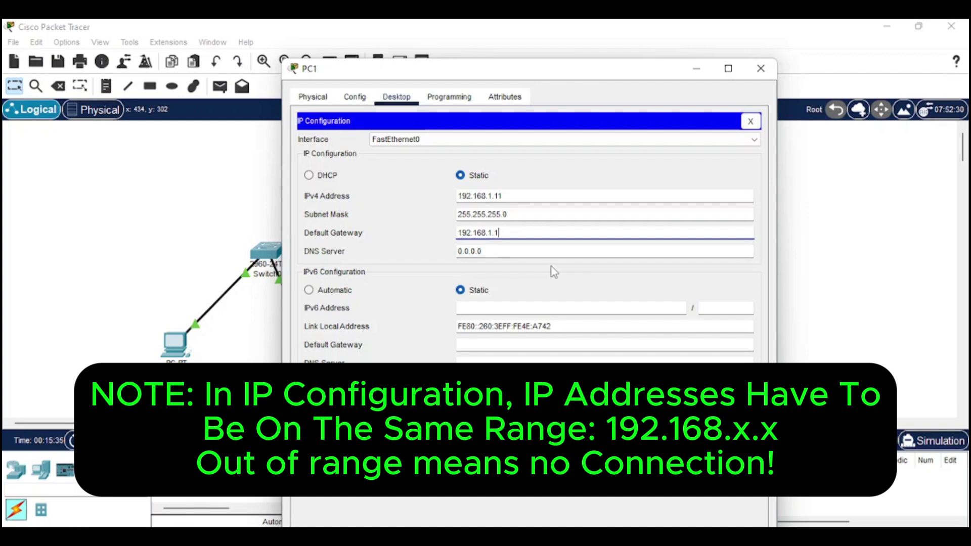
pyautogui.click(761, 69)
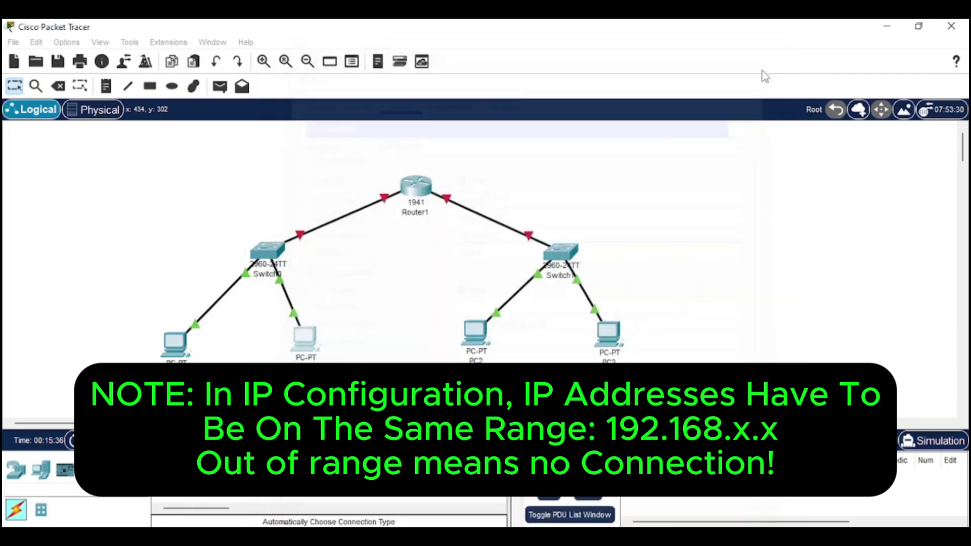
# Step: Compare the IP configurations of PC0 and PC1
pyautogui.click(182, 333)
pyautogui.click(347, 139)
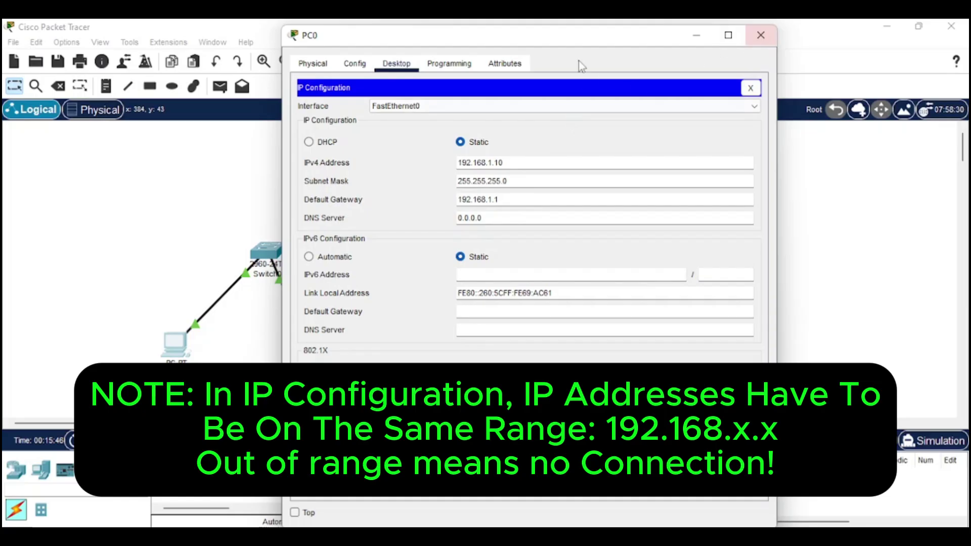
pyautogui.click(761, 35)
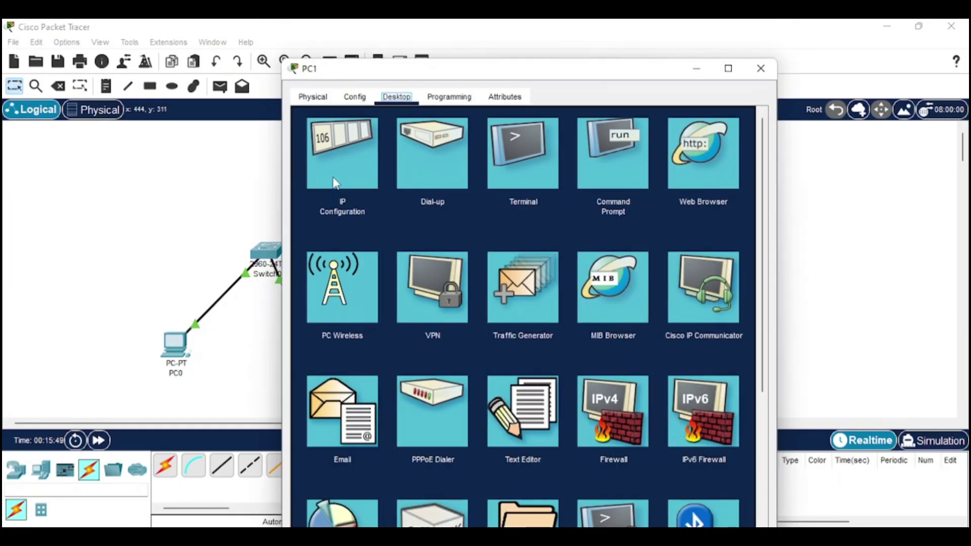
pyautogui.click(336, 182)
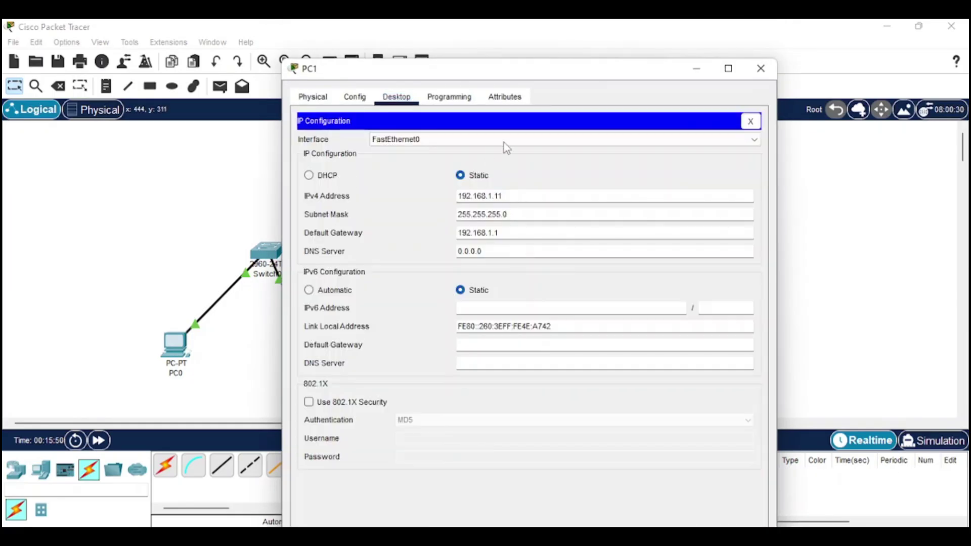
# Step: Check PC1's IPv4 address, subnet mask and default gateway, and close its configuration window
pyautogui.moveTo(558, 76); pyautogui.dragTo(564, 64)
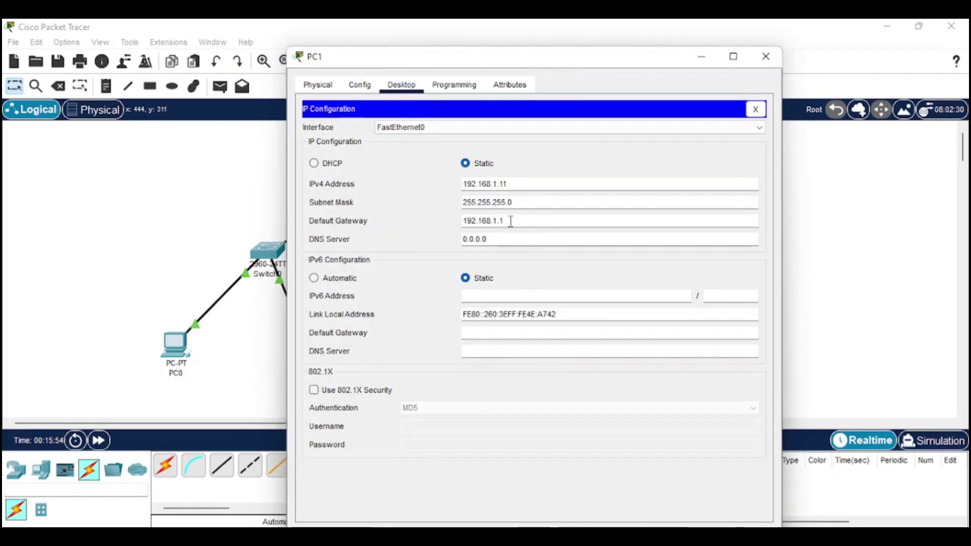
pyautogui.click(767, 58)
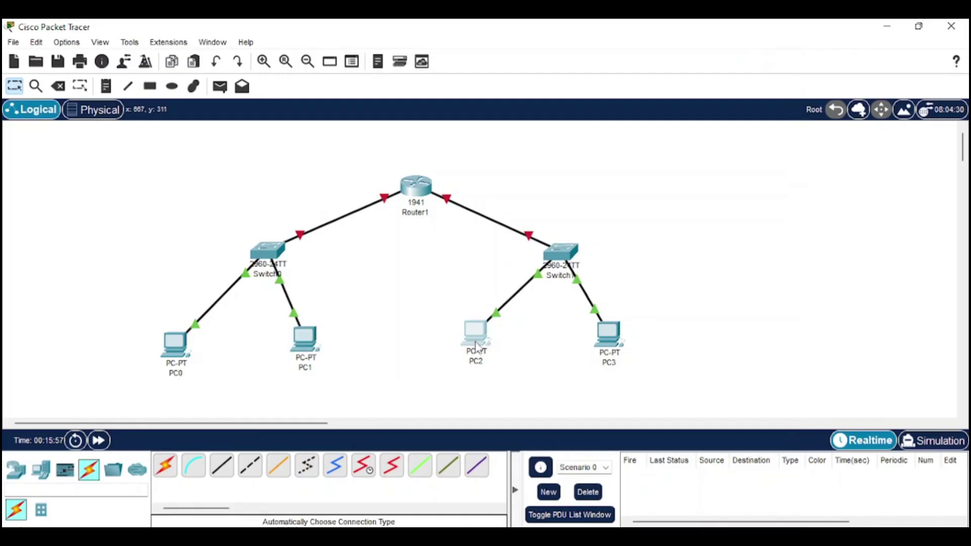
# Step: Give PC2 the static IPv4 address 192.168.2.10 with subnet mask 255.255.255.0
pyautogui.click(475, 346)
pyautogui.click(397, 63)
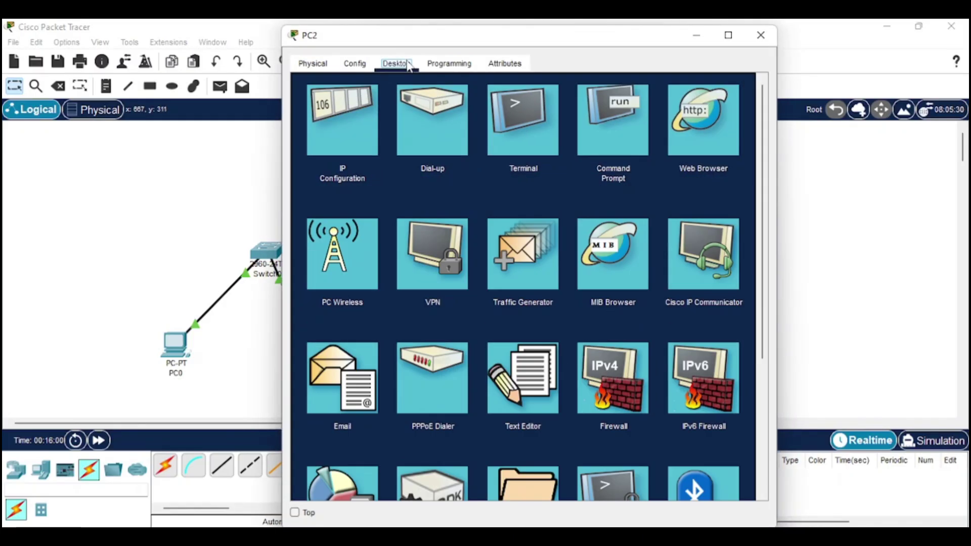
pyautogui.click(365, 133)
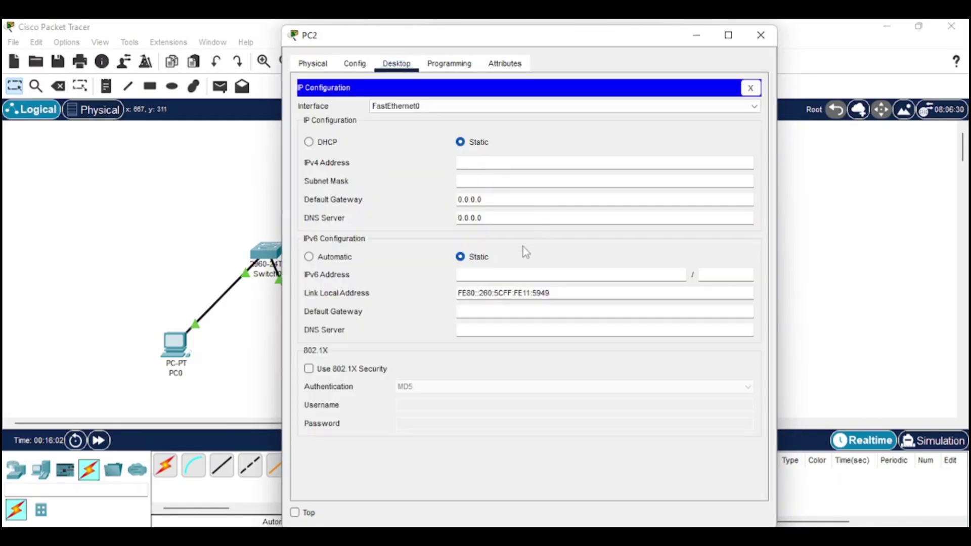
pyautogui.click(488, 163)
pyautogui.write('192.1')
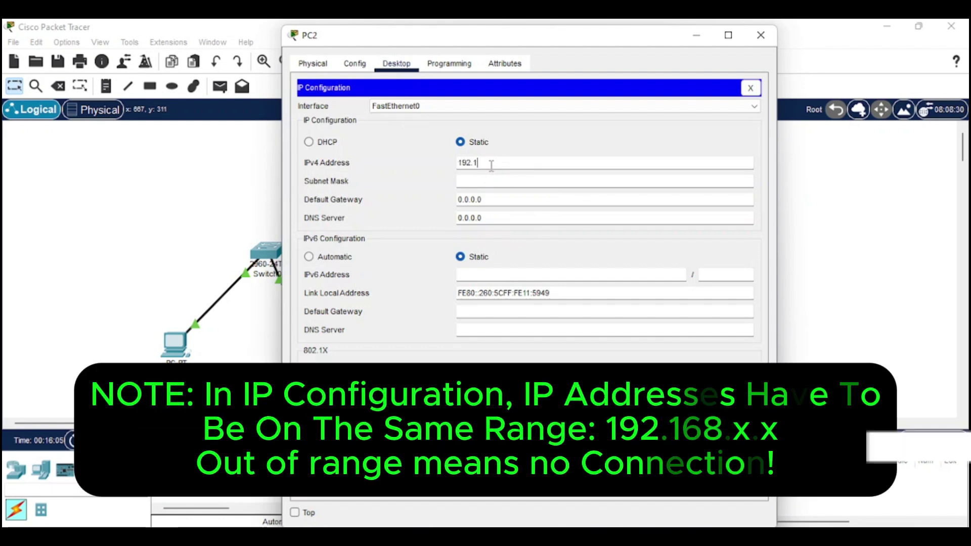
pyautogui.write('68')
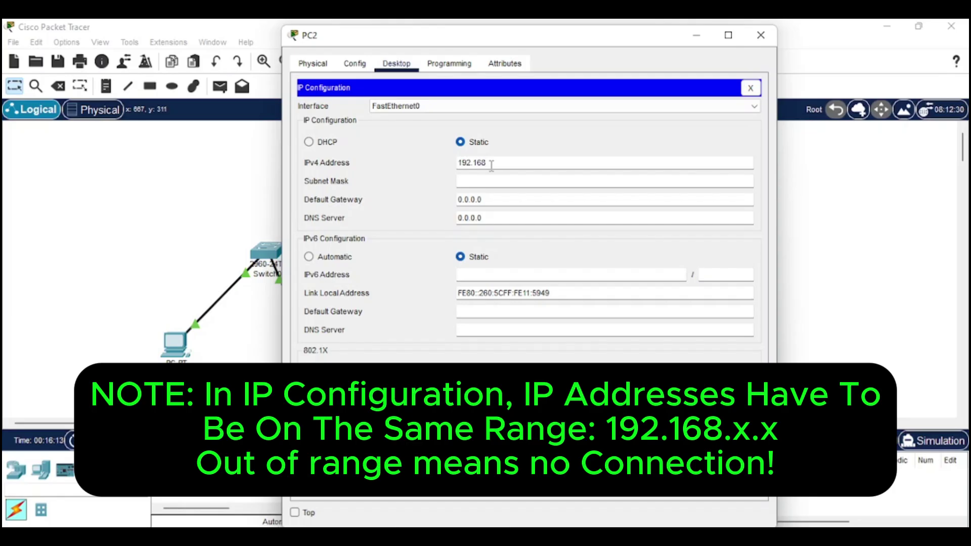
pyautogui.write('2.10')
pyautogui.click(573, 168)
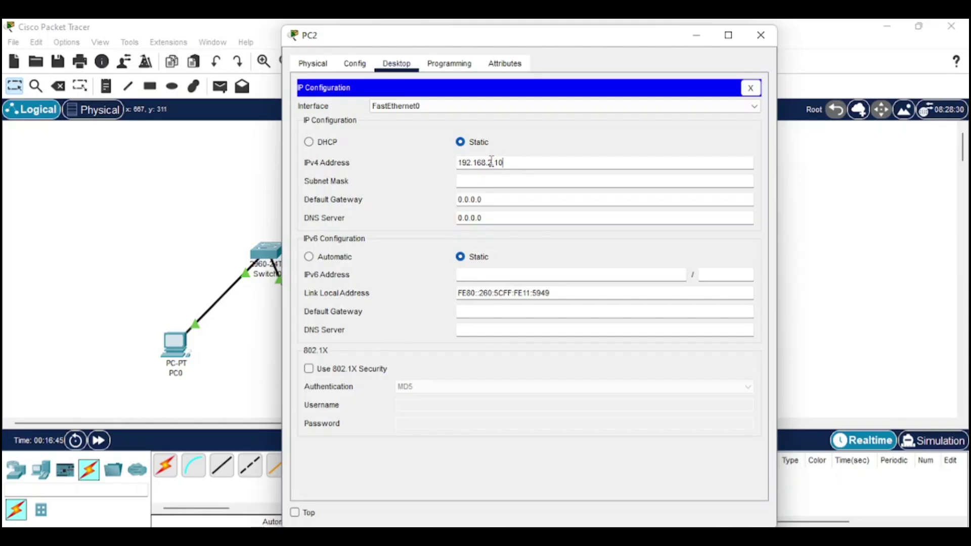
pyautogui.click(503, 181)
# Step: Set PC2's default gateway to 192.168.2.1 and close its configuration window
pyautogui.click(492, 200)
pyautogui.press('BackSpace')
pyautogui.press('BackSpace')
pyautogui.press('BackSpace')
pyautogui.press('BackSpace')
pyautogui.press('BackSpace')
pyautogui.press('BackSpace')
pyautogui.write('192.168.1.1')
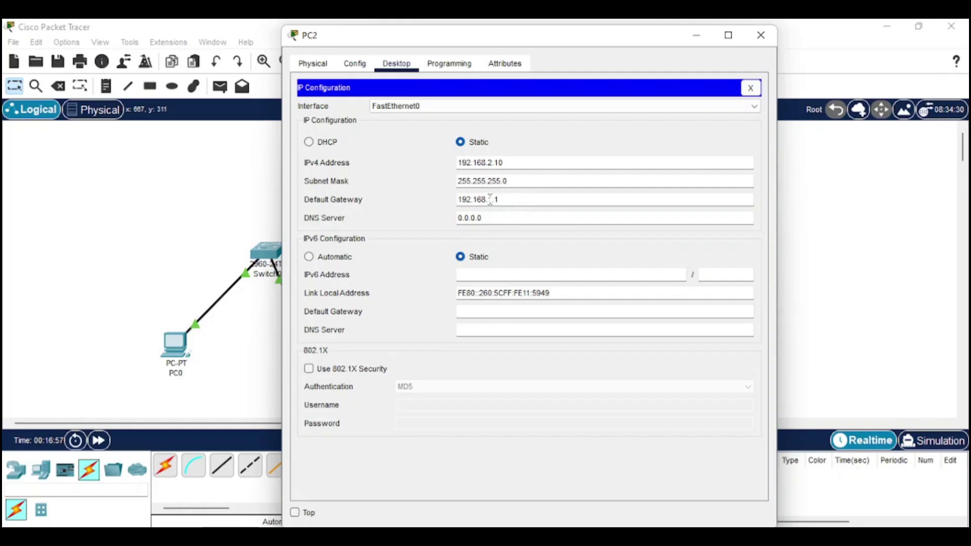
pyautogui.click(492, 200)
pyautogui.click(751, 88)
pyautogui.click(761, 35)
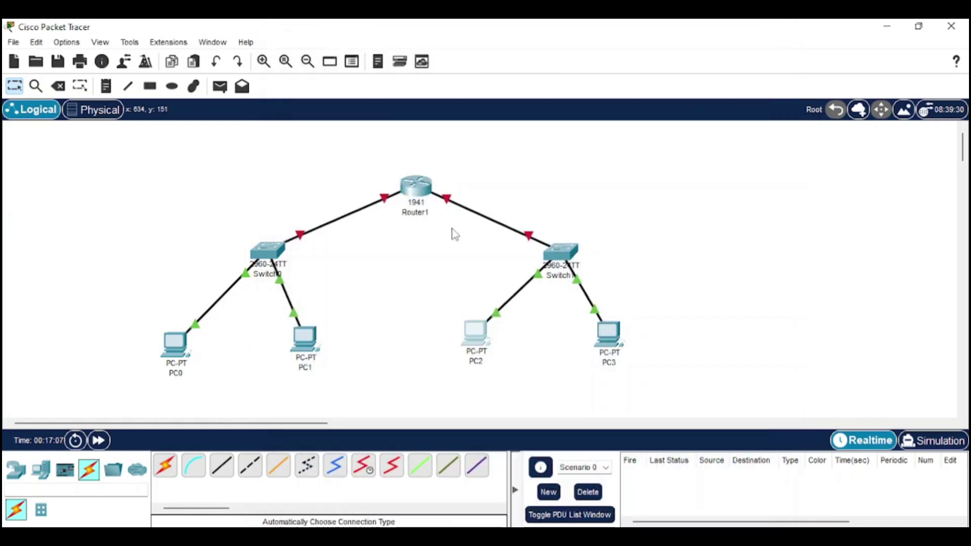
# Step: Give PC3 the static IPv4 address 192.168.2.11 with subnet mask 255.255.255.0
pyautogui.click(609, 334)
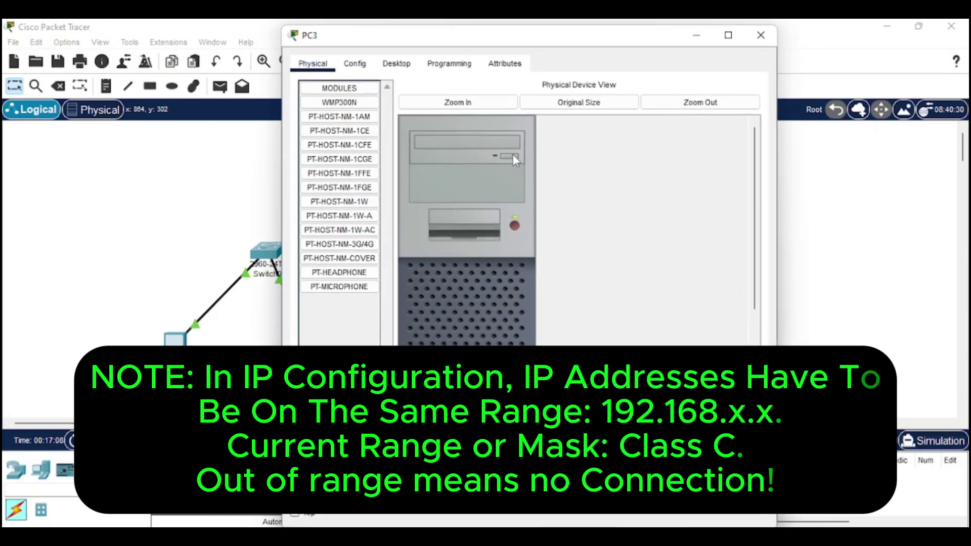
pyautogui.click(397, 63)
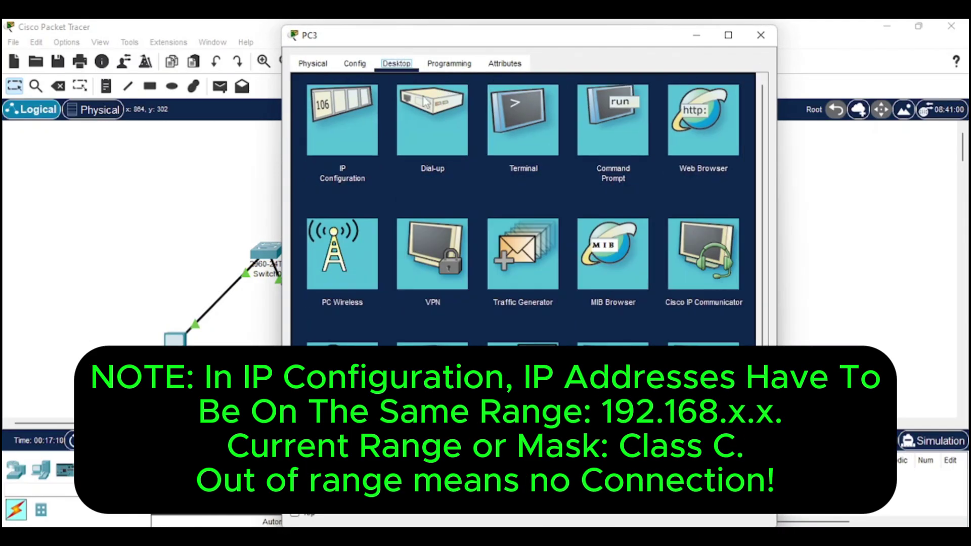
pyautogui.click(341, 130)
pyautogui.click(509, 164)
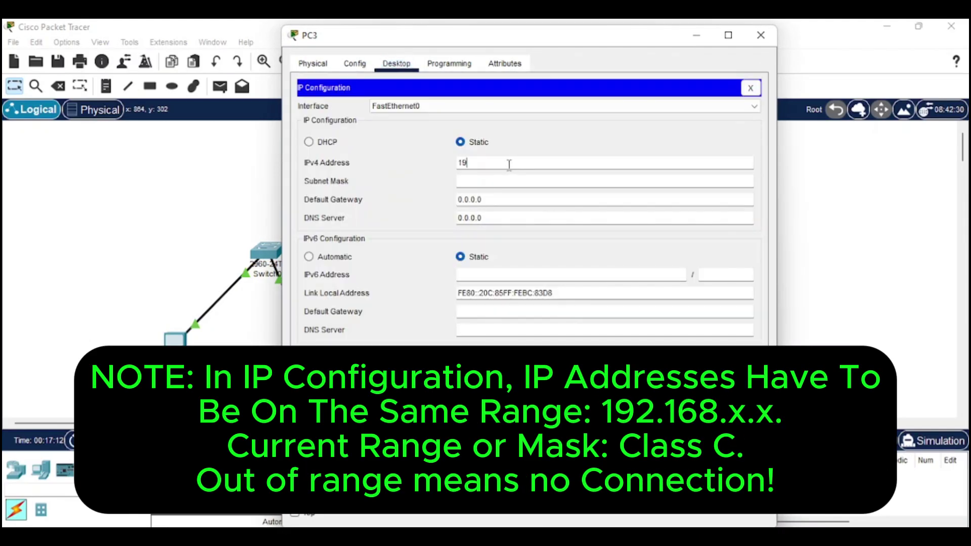
pyautogui.write('192.')
pyautogui.write('168.')
pyautogui.write('2.10')
pyautogui.click(497, 181)
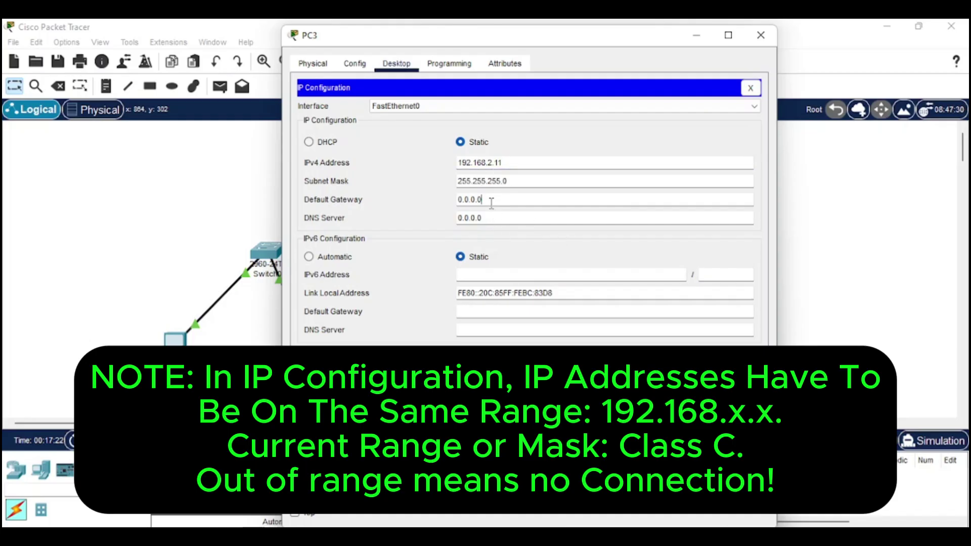
# Step: Set PC3's default gateway to 192.168.2.1 and close its configuration window
pyautogui.tripleClick(491, 202)
pyautogui.write('192.168.1.1')
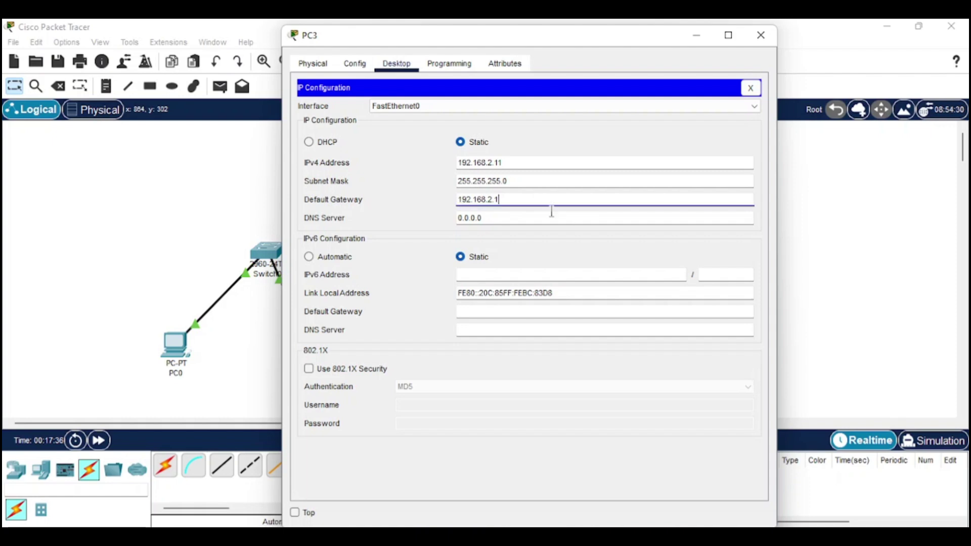
pyautogui.click(766, 33)
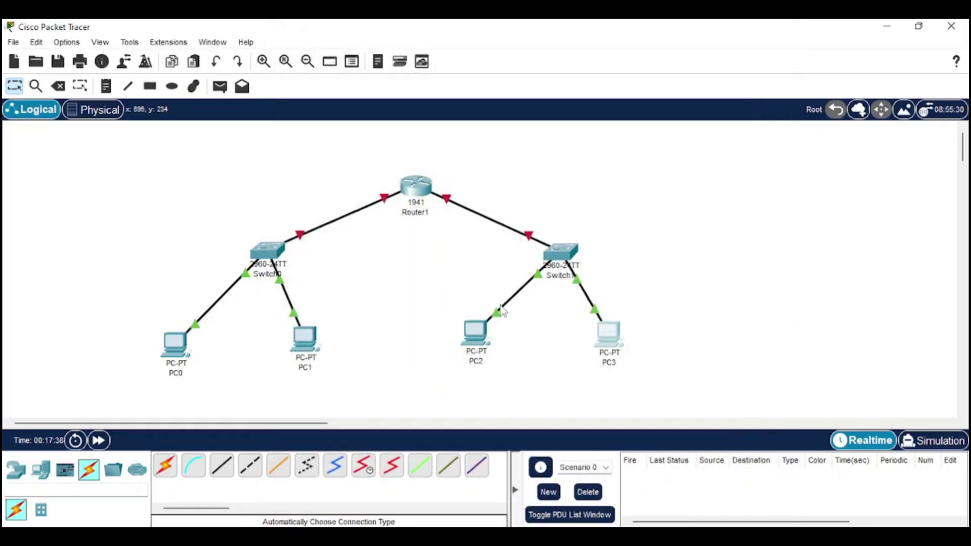
# Step: Review the IP configurations of PC2 and PC3 in turn, checking address, subnet mask and default gateway
pyautogui.click(486, 341)
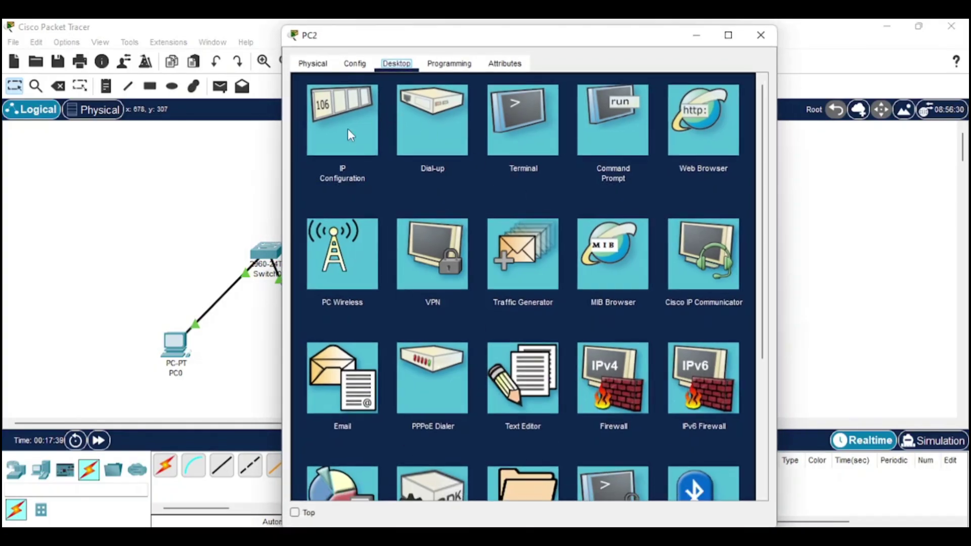
pyautogui.click(348, 130)
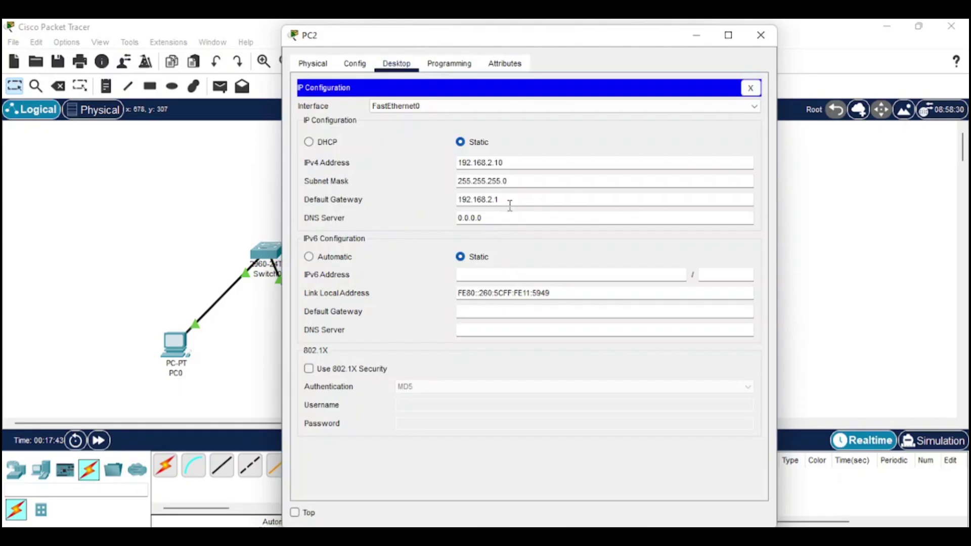
pyautogui.click(762, 35)
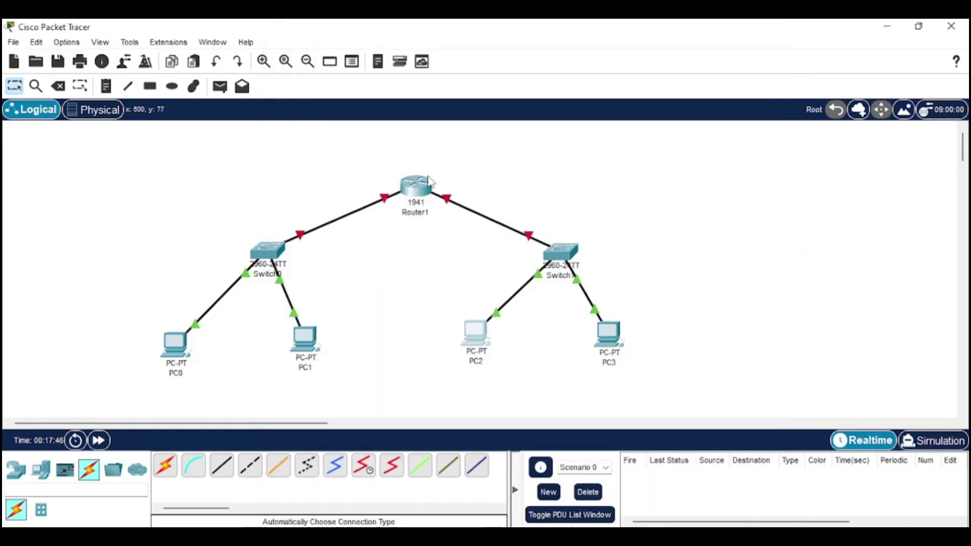
pyautogui.click(611, 333)
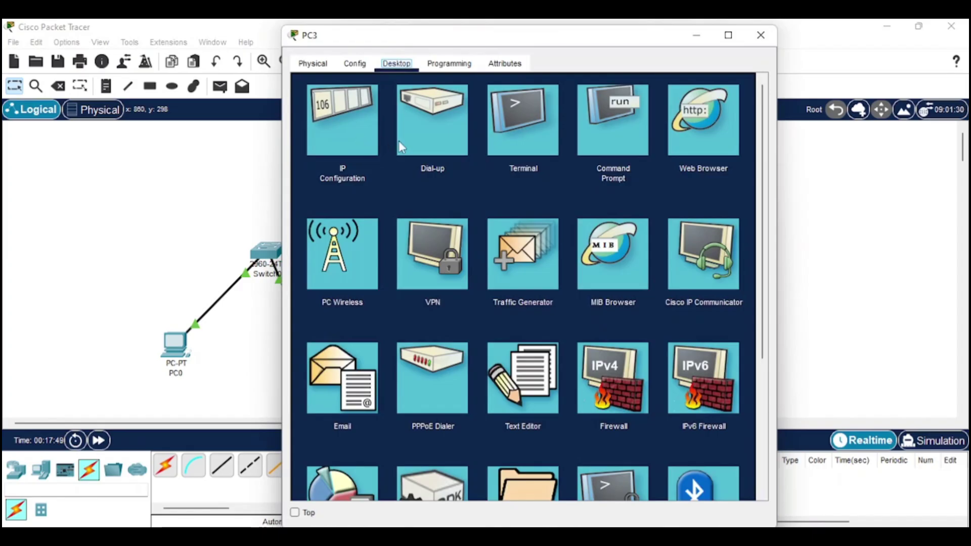
pyautogui.click(354, 138)
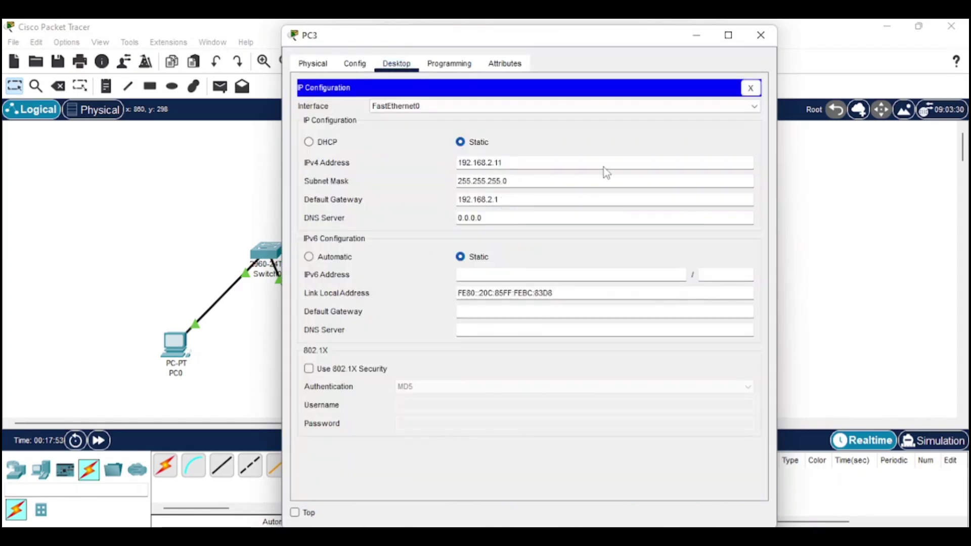
pyautogui.click(757, 33)
# Step: Open Router1's command line and answer yes to both the initial configuration dialog and basic management setup
pyautogui.scroll(-1, 485, 273)
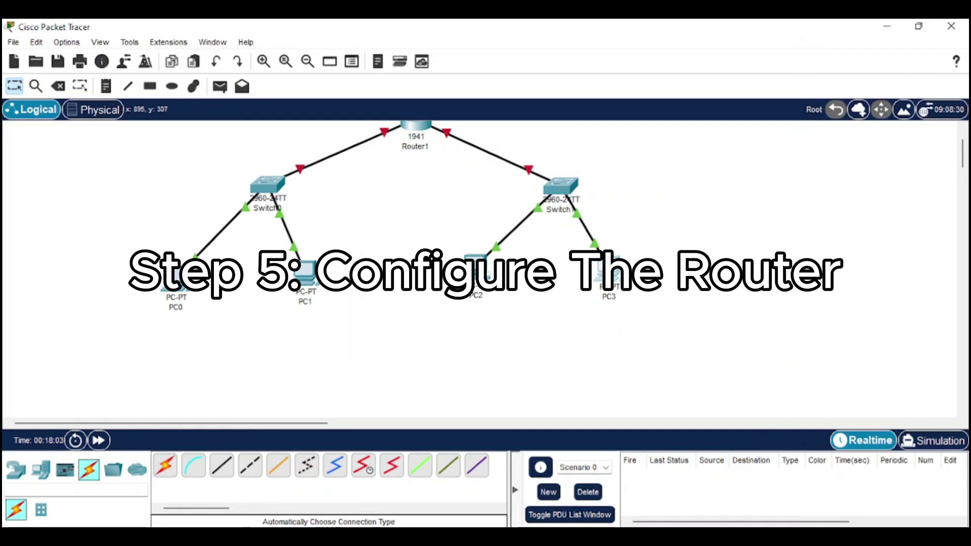
pyautogui.scroll(3, 486, 273)
pyautogui.scroll(-2, 486, 273)
pyautogui.scroll(1, 486, 273)
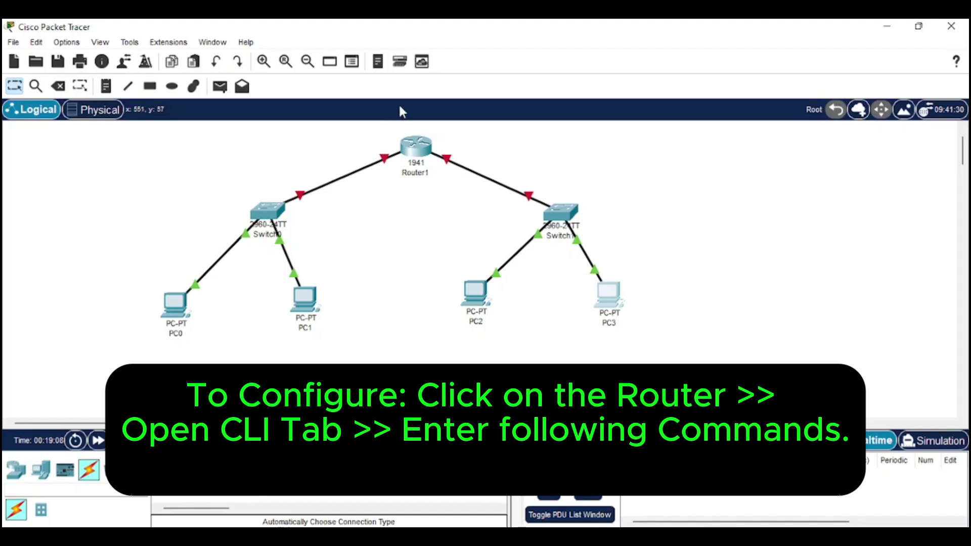
pyautogui.click(420, 151)
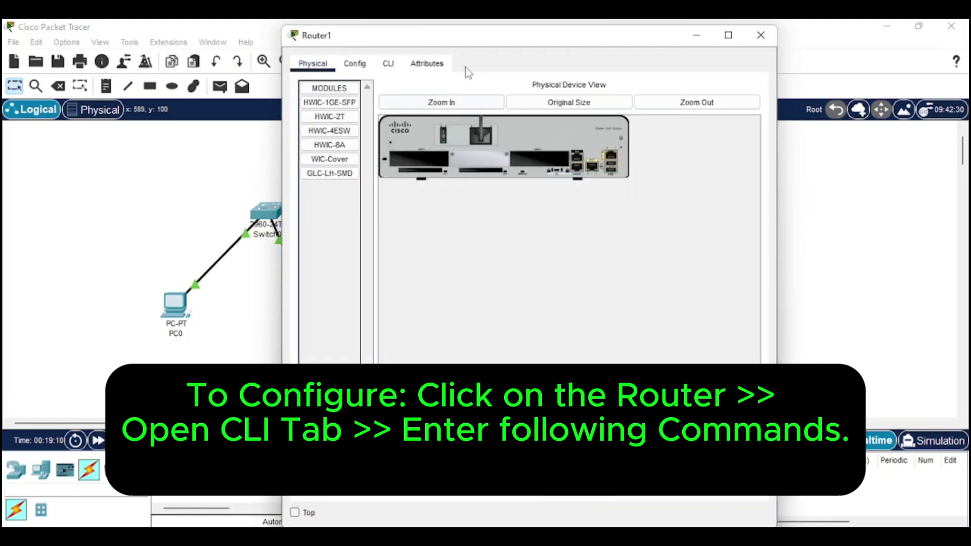
pyautogui.click(398, 64)
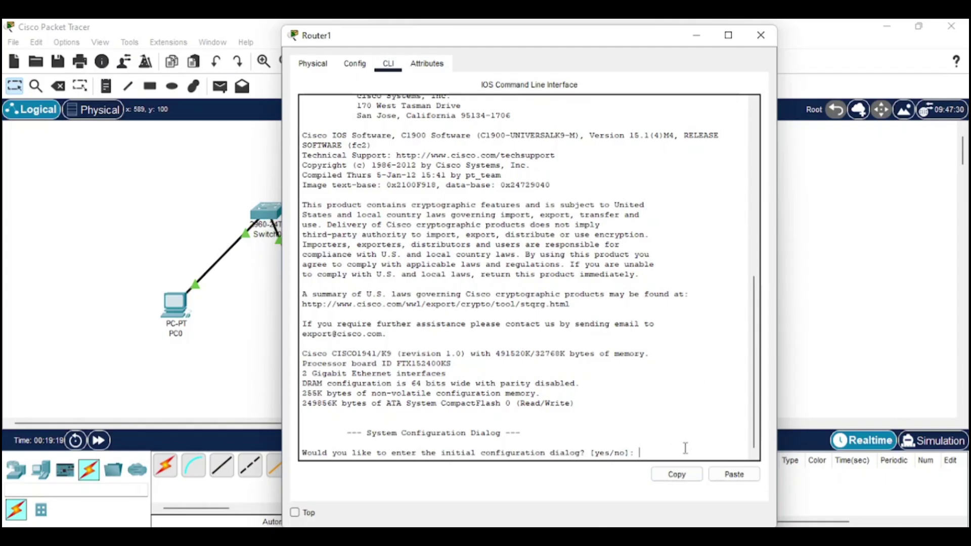
pyautogui.press('Return')
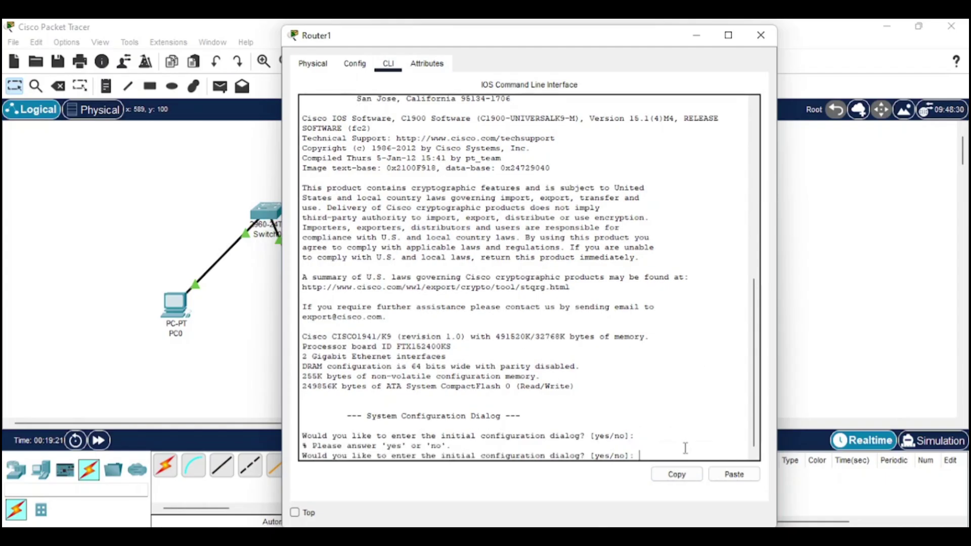
pyautogui.write('yes')
pyautogui.press('Return')
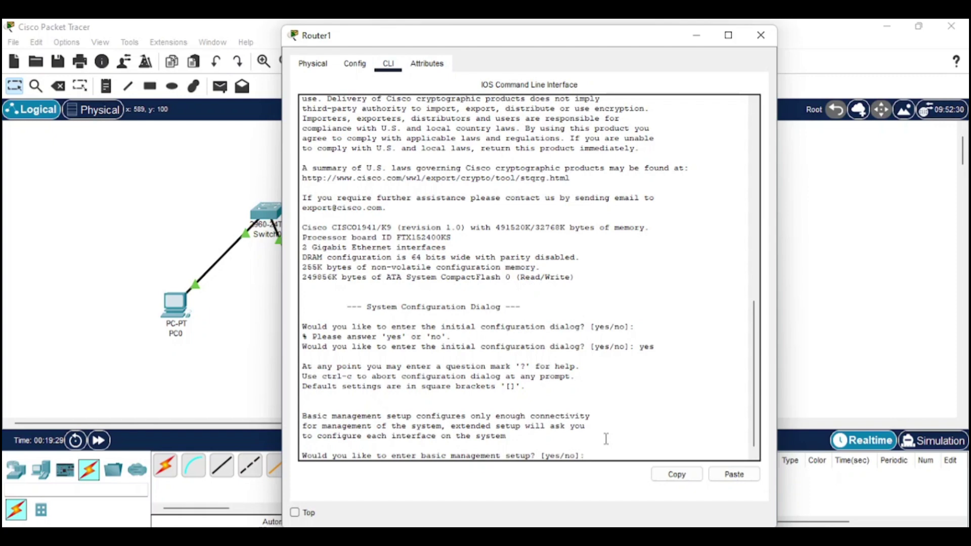
pyautogui.write('yes')
pyautogui.press('Return')
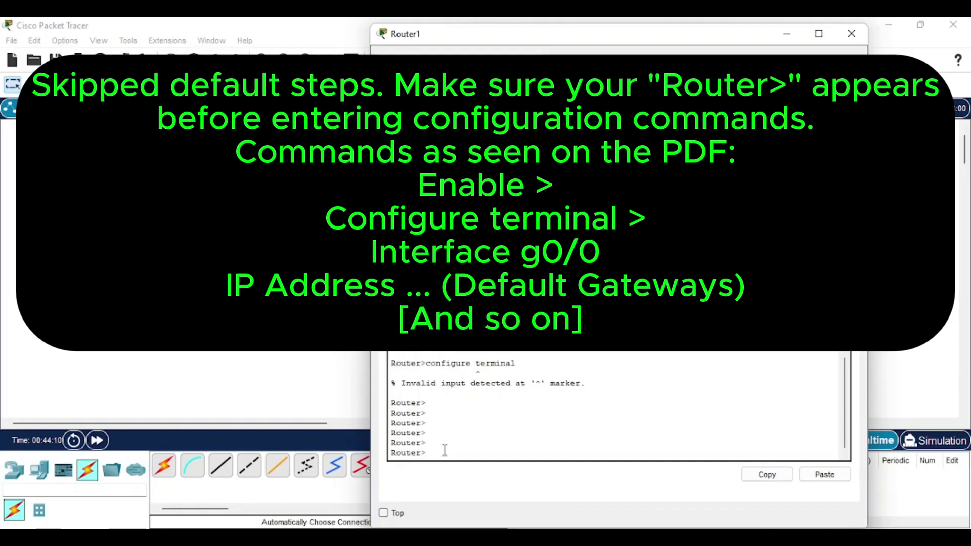
# Step: Enter privileged mode on Router1, start terminal configuration and select interface g0/0 for configuration
pyautogui.write('enable')
pyautogui.press('Return')
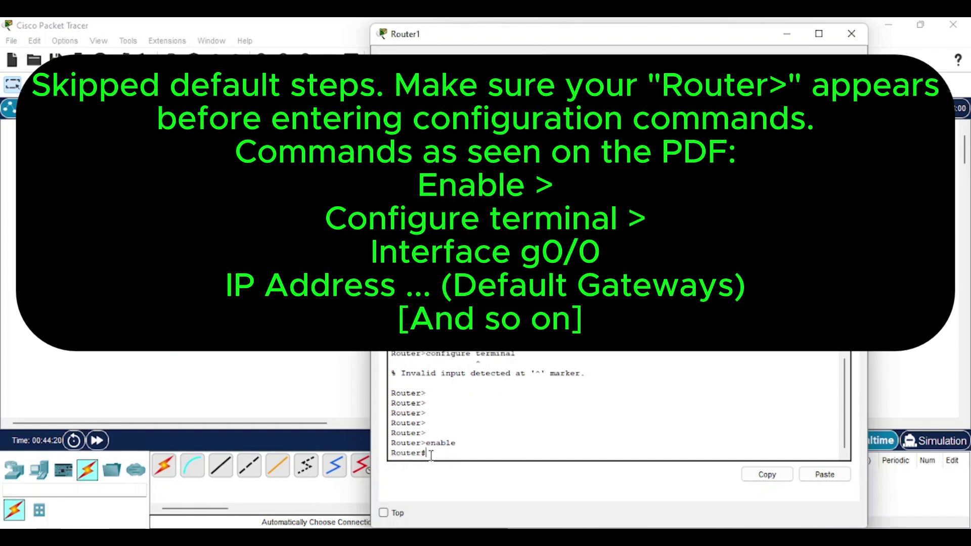
pyautogui.write('Configure terminal')
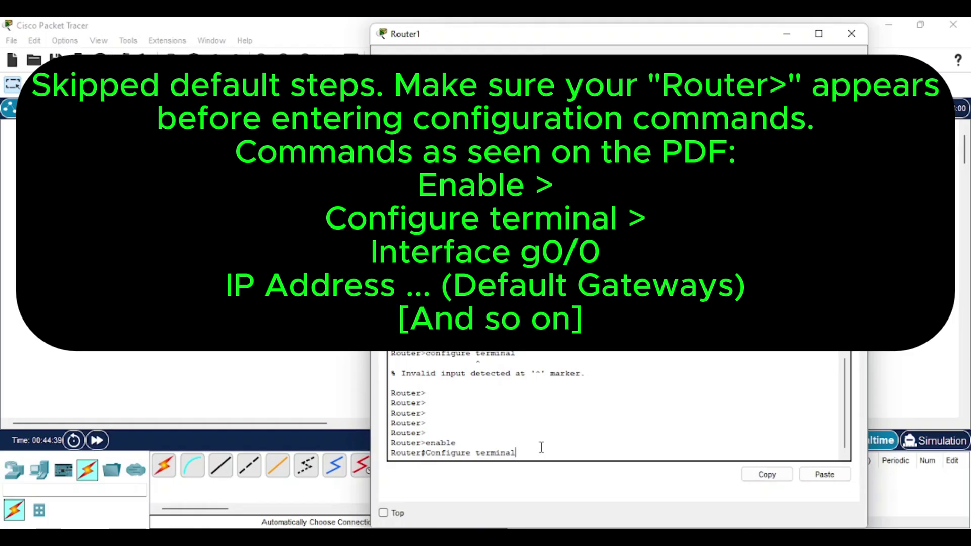
pyautogui.press('Return')
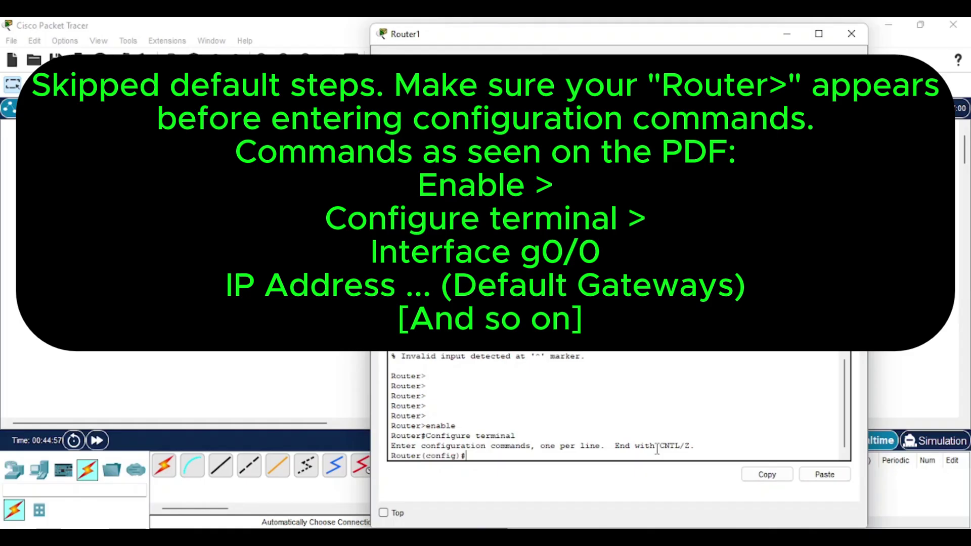
pyautogui.write('Interface g0/0')
pyautogui.scroll(-1, 765, 394)
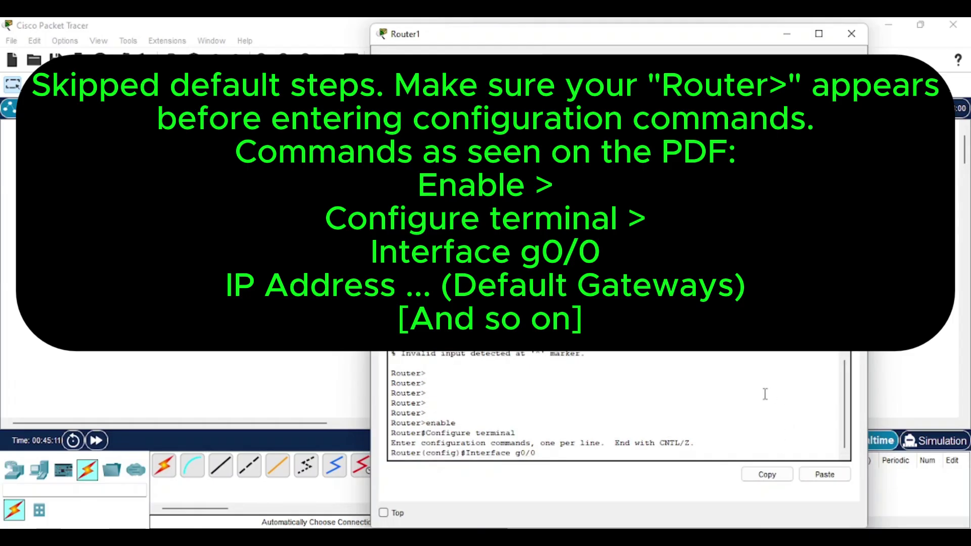
pyautogui.press('Return')
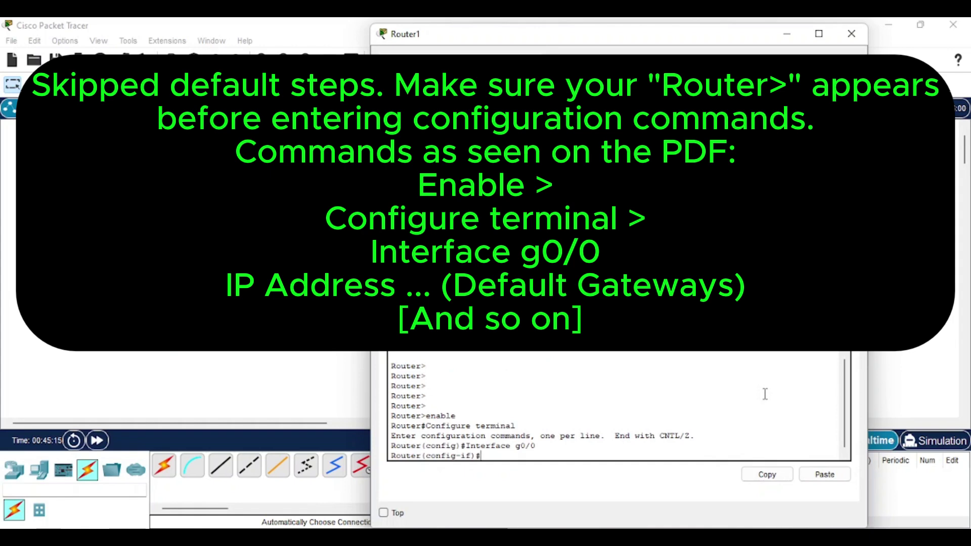
# Step: Assign interface g0/0 the IP address 192.168.1.1 with mask 255.255.255.0 and enable it with No shutdown
pyautogui.write('IP')
pyautogui.write(' addr')
pyautogui.write('ess')
pyautogui.write('9')
pyautogui.write('2')
pyautogui.write('.1')
pyautogui.write('.')
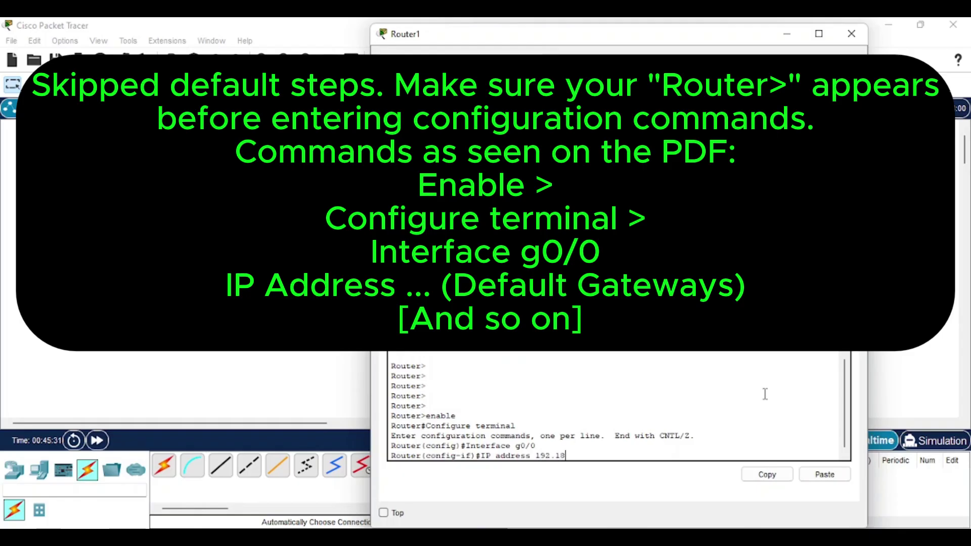
pyautogui.press('BackSpace')
pyautogui.press('BackSpace')
pyautogui.write('68.1.1 255.255.255.0')
pyautogui.press('Return')
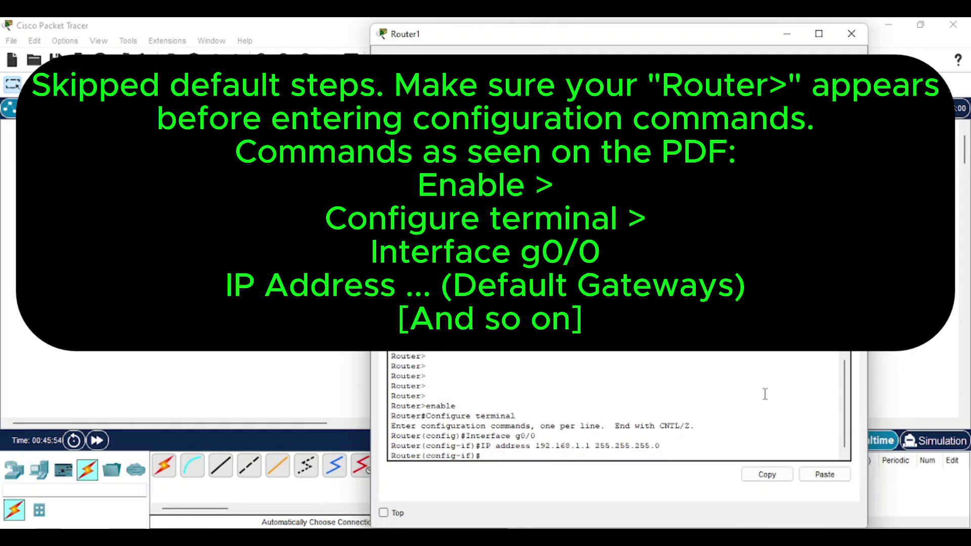
pyautogui.write('No shutdown')
pyautogui.press('Return')
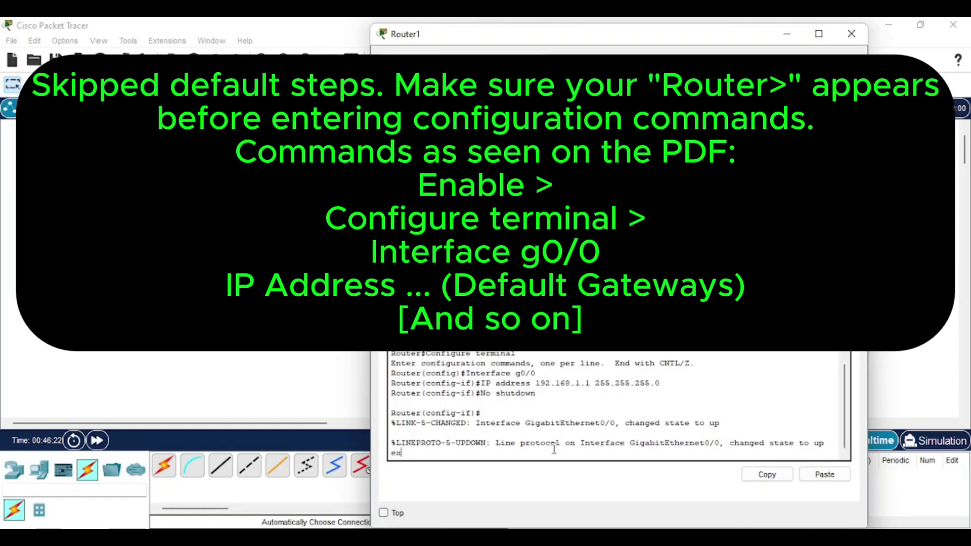
# Step: Exit interface g0/0 on Router1 to get back to global configuration mode
pyautogui.write('Exis')
pyautogui.press('BackSpace')
pyautogui.write('t')
pyautogui.press('Return')
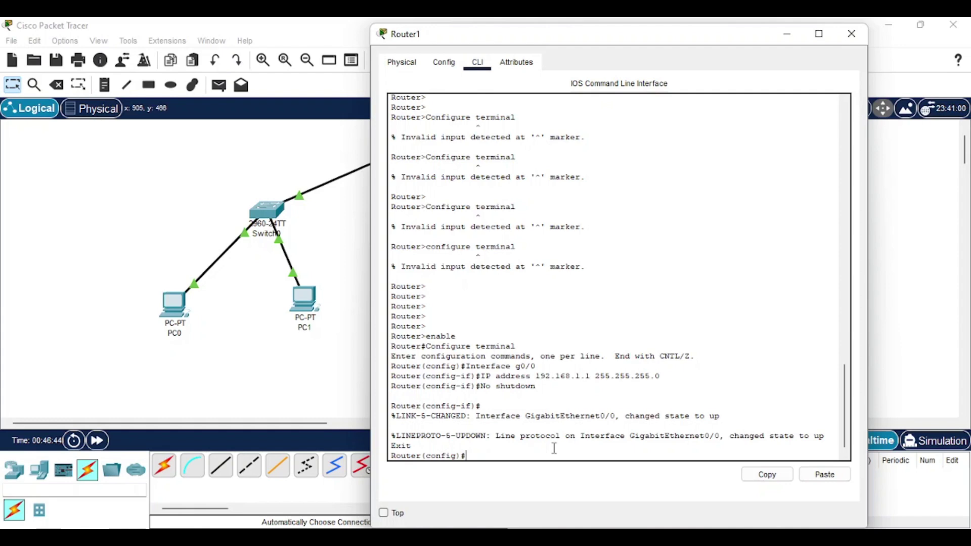
# Step: Move and narrow Router1's window so the Switch1 side of the topology stays visible, and select interface g0/1 for configuration
pyautogui.moveTo(680, 40); pyautogui.dragTo(912, 317)
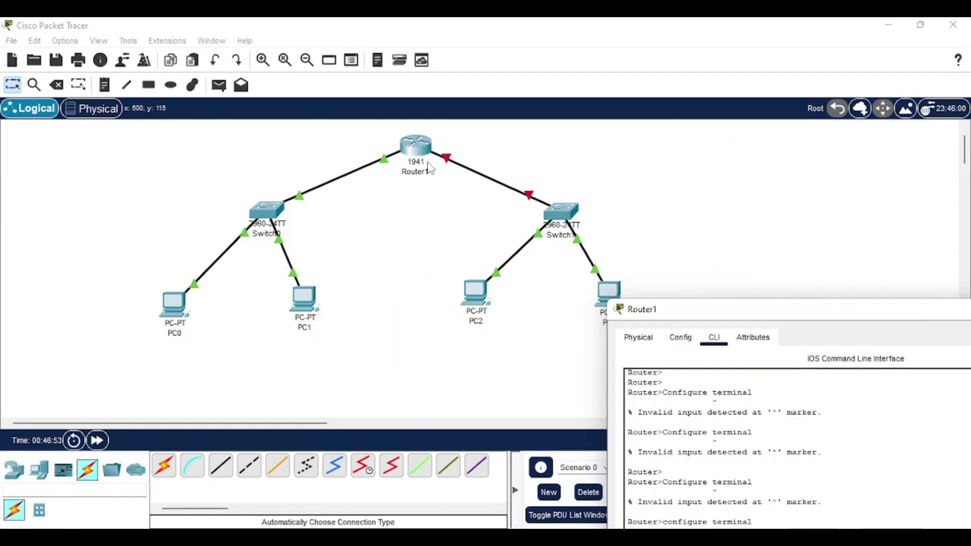
pyautogui.moveTo(723, 307); pyautogui.dragTo(491, 356)
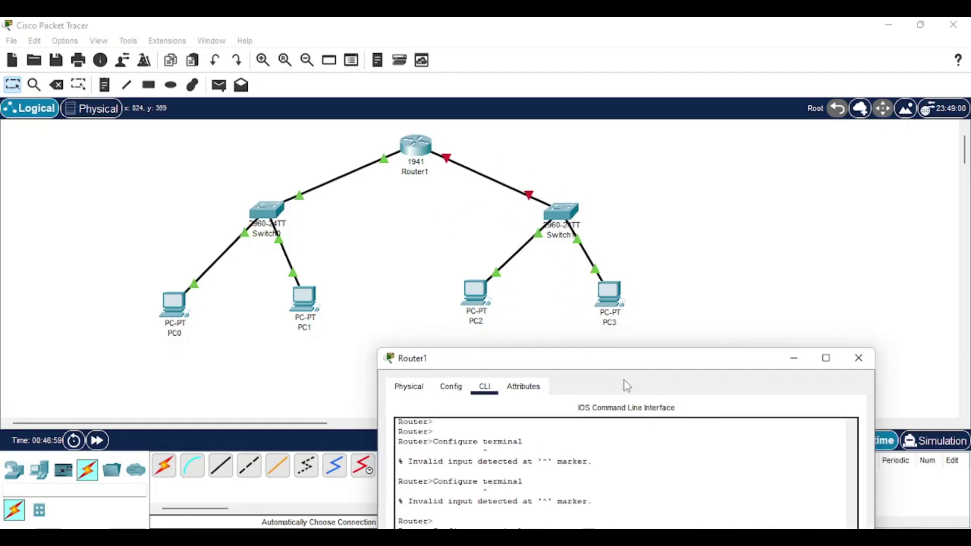
pyautogui.moveTo(638, 366); pyautogui.dragTo(172, 106)
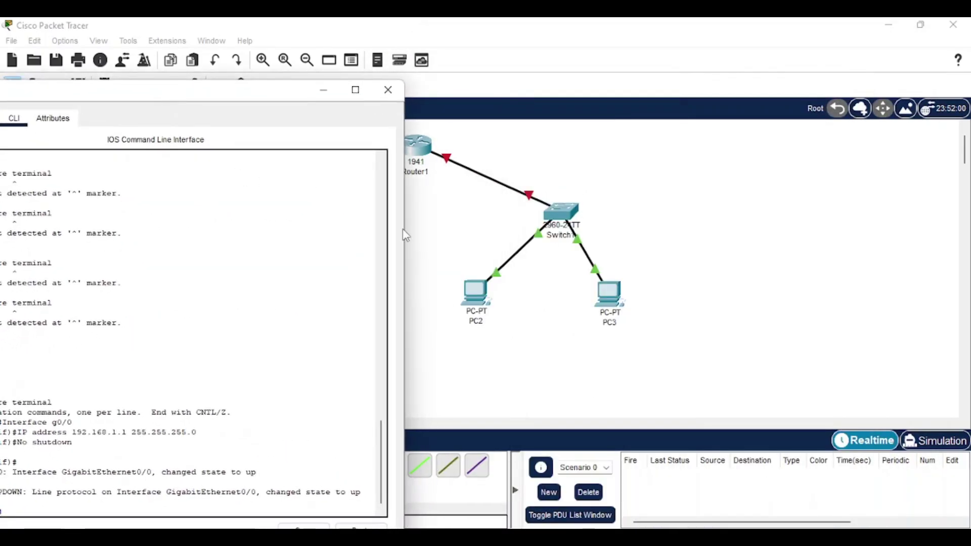
pyautogui.moveTo(405, 235); pyautogui.dragTo(278, 232)
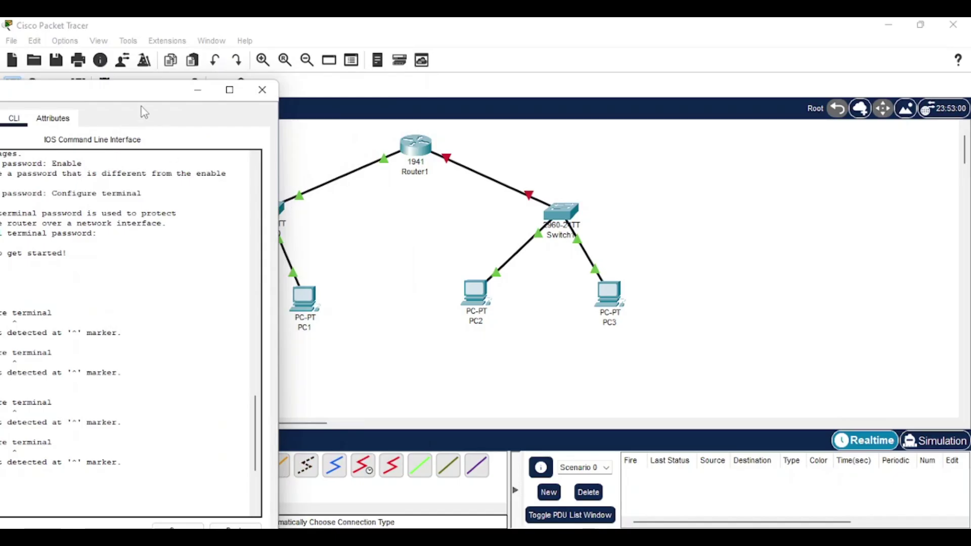
pyautogui.moveTo(145, 98); pyautogui.dragTo(221, 64)
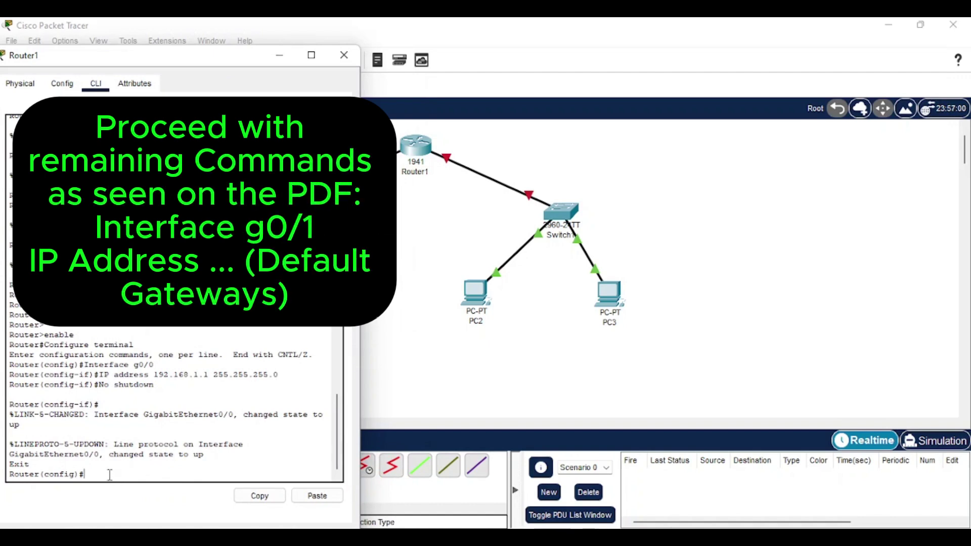
pyautogui.write('Interface g0/')
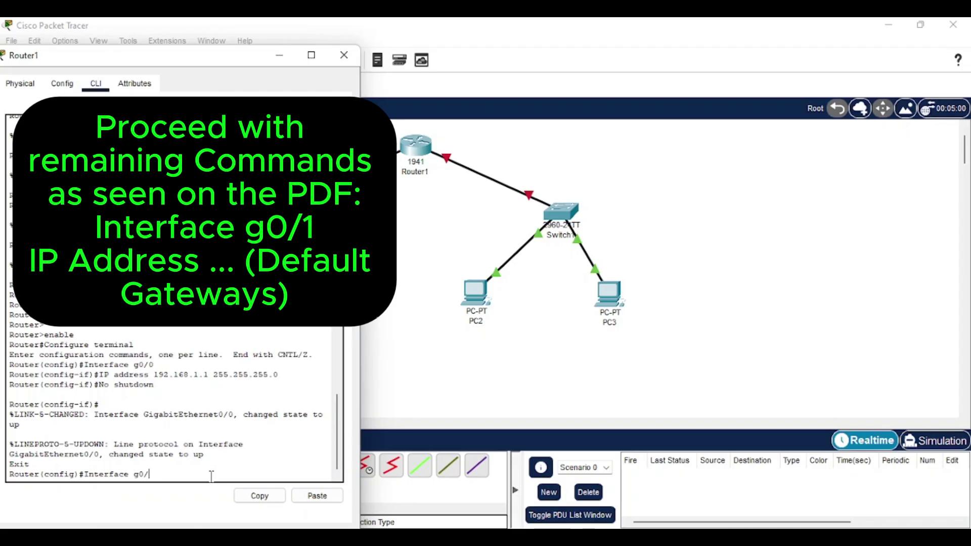
pyautogui.write('1')
pyautogui.press('Return')
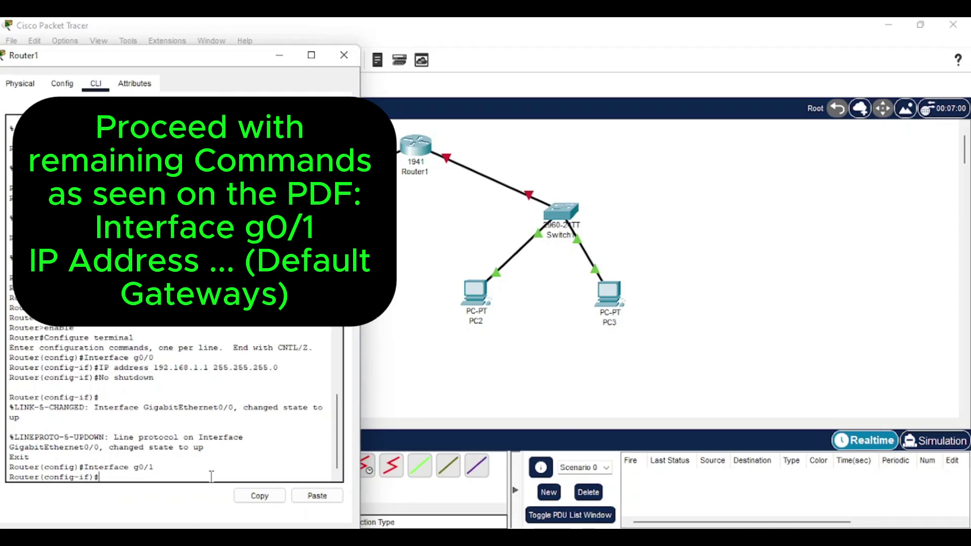
# Step: Assign interface g0/1 the IP address 192.168.2.1 with mask 255.255.255.0
pyautogui.write('Ip')
pyautogui.press('BackSpace')
pyautogui.write('P address')
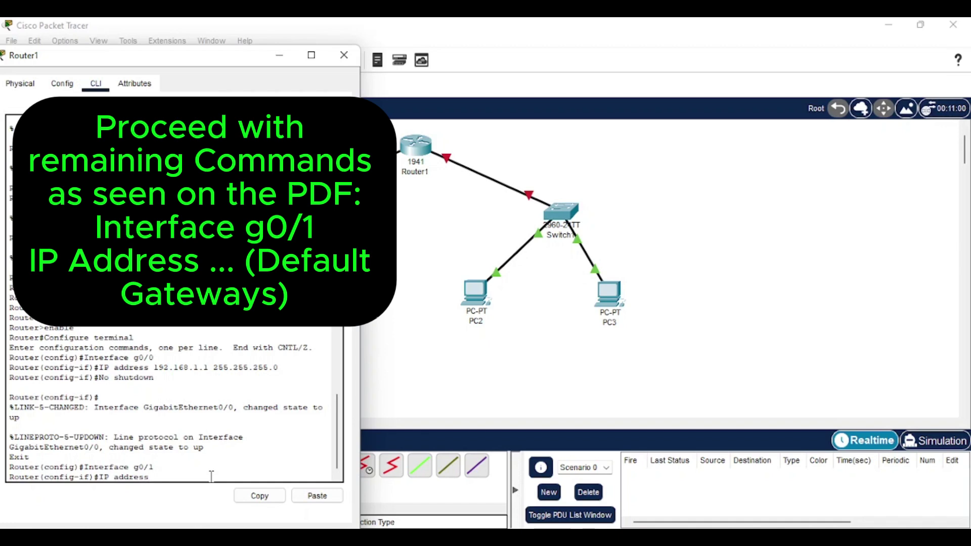
pyautogui.write(' 192')
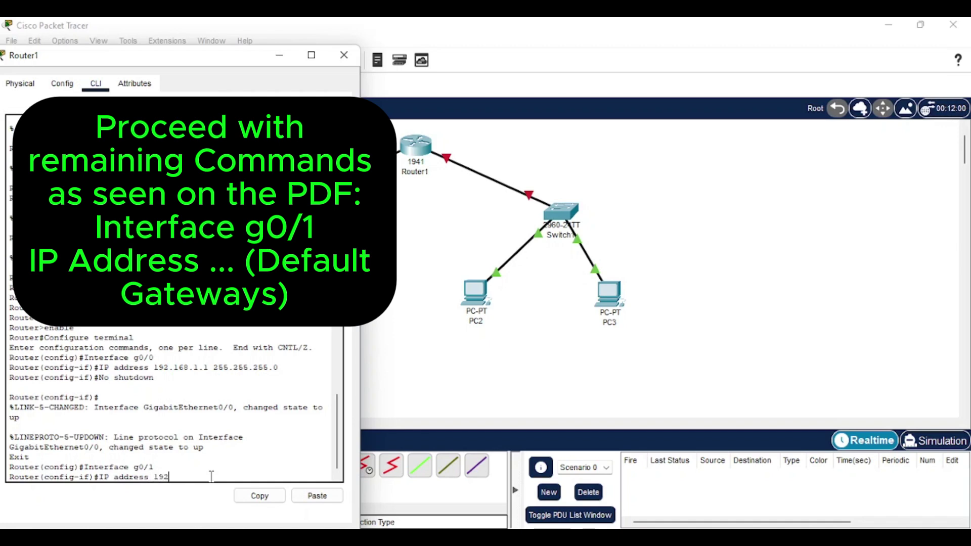
pyautogui.write('.168.2.1 255.255.255')
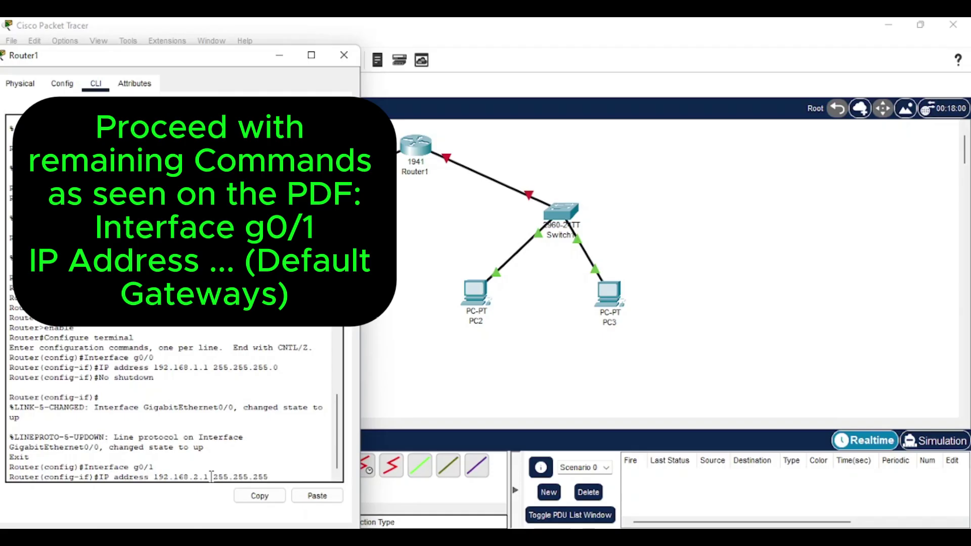
pyautogui.write('.')
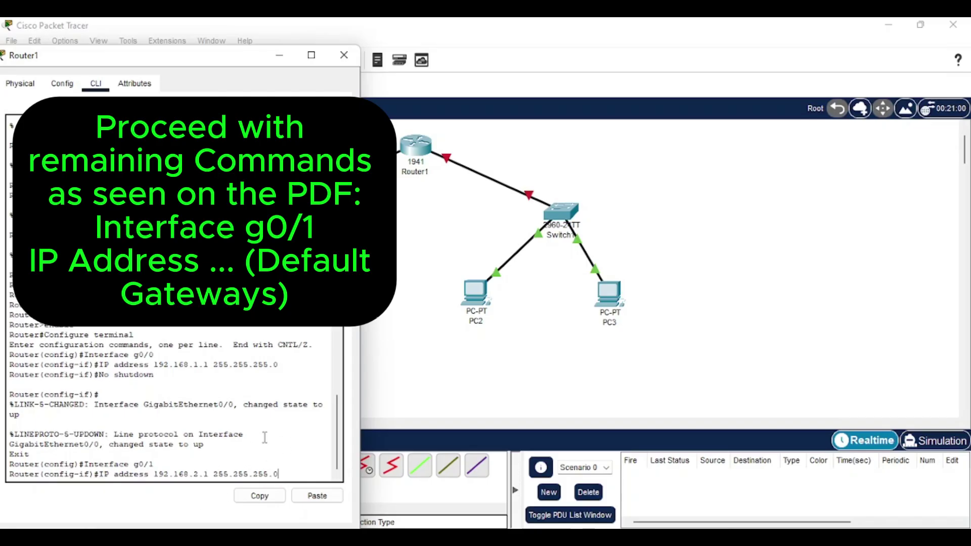
pyautogui.write('0')
pyautogui.press('Return')
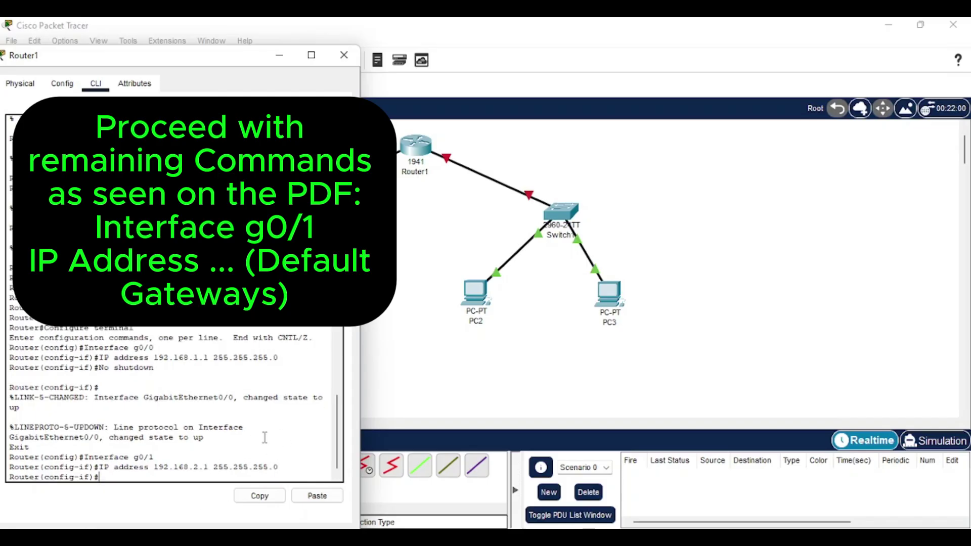
# Step: Enable interface g0/1 with No shutdown and exit to global configuration mode
pyautogui.write('No shutdown')
pyautogui.press('Return')
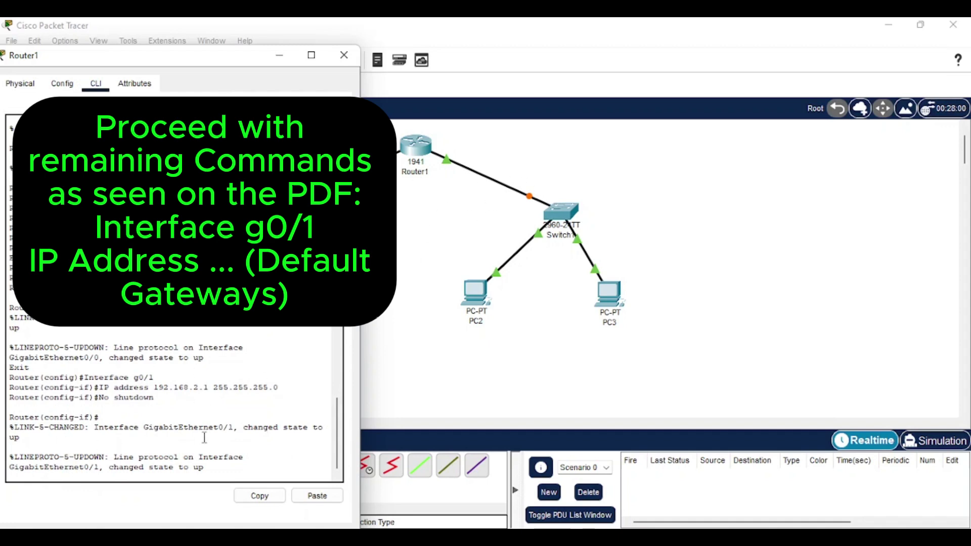
pyautogui.write('Exit')
pyautogui.press('Return')
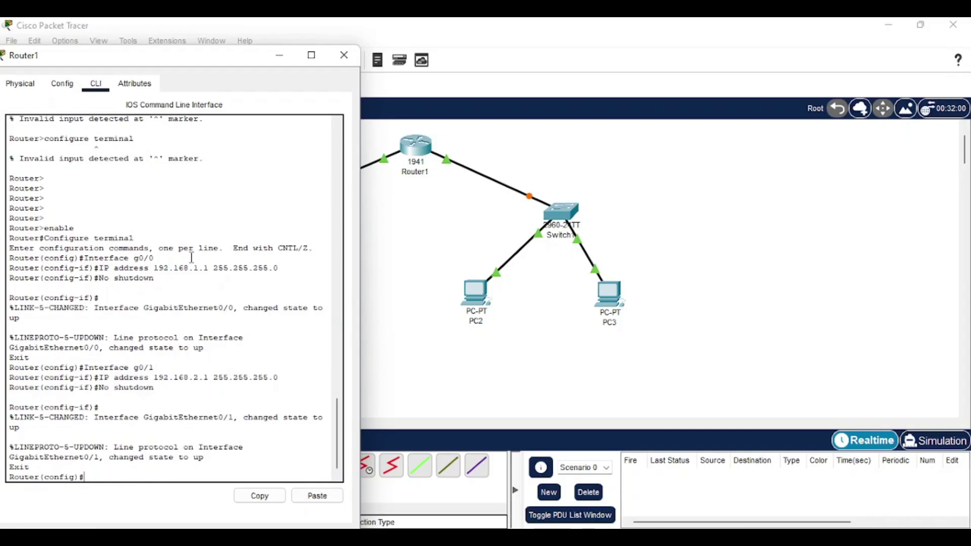
# Step: Check the topology's link status, review Router1's command line once more and close its window
pyautogui.click(284, 56)
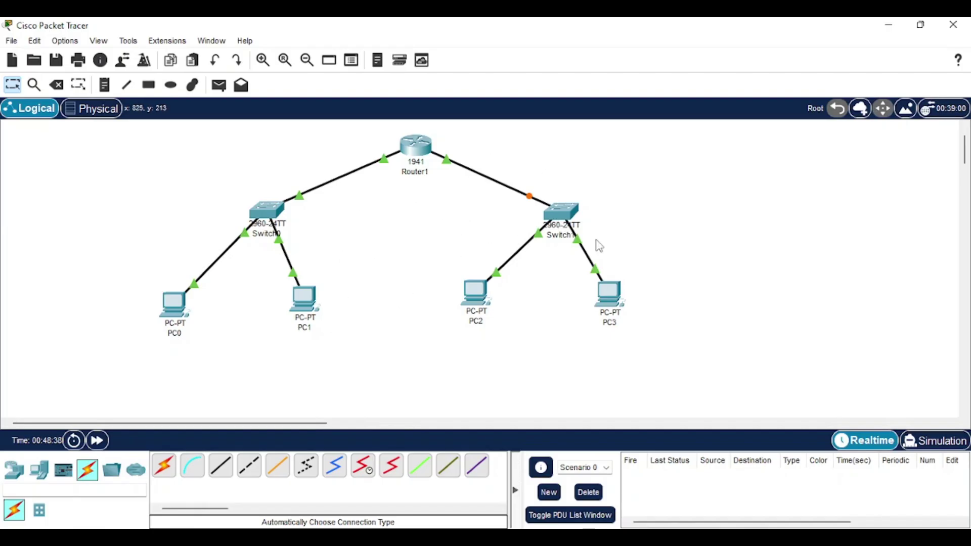
pyautogui.moveTo(731, 539)
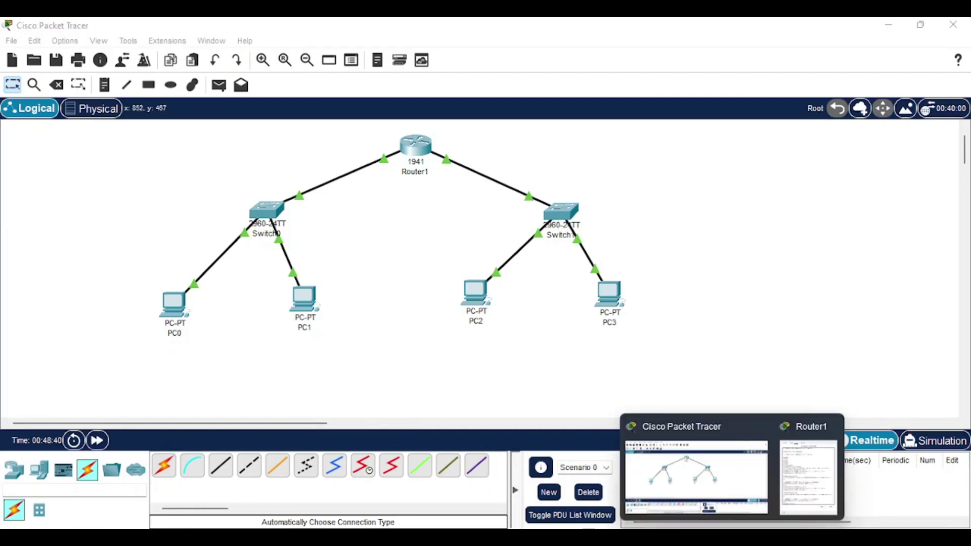
pyautogui.click(804, 481)
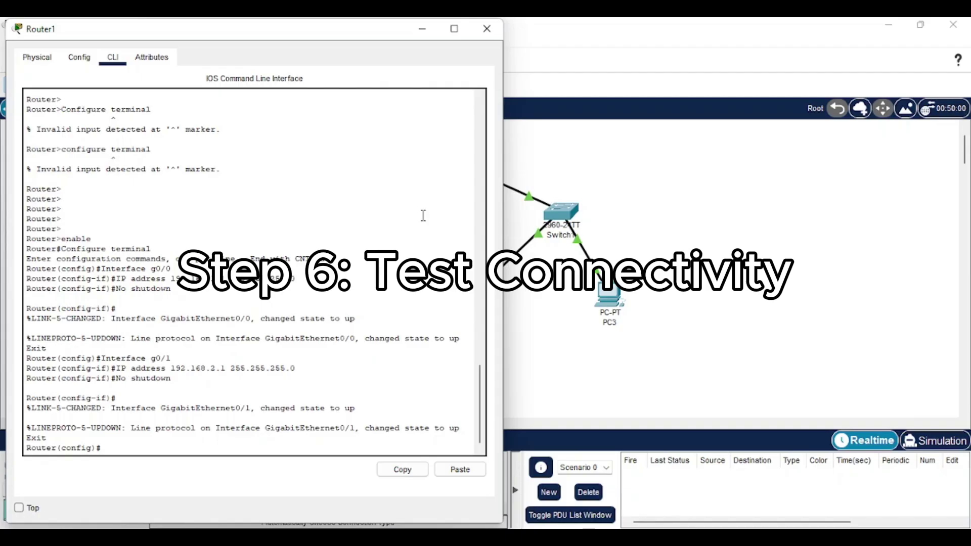
pyautogui.click(487, 29)
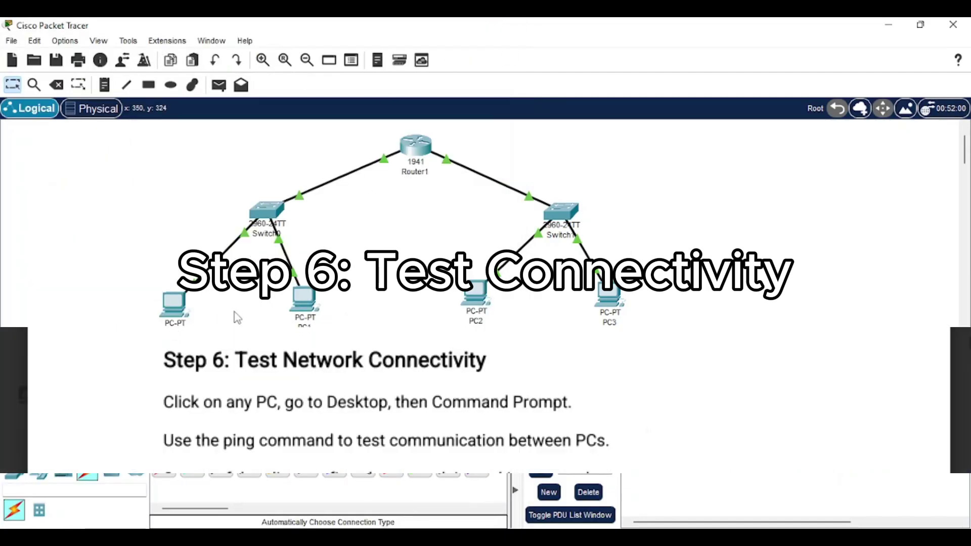
# Step: Check PC0's IP configuration and close it
pyautogui.click(173, 303)
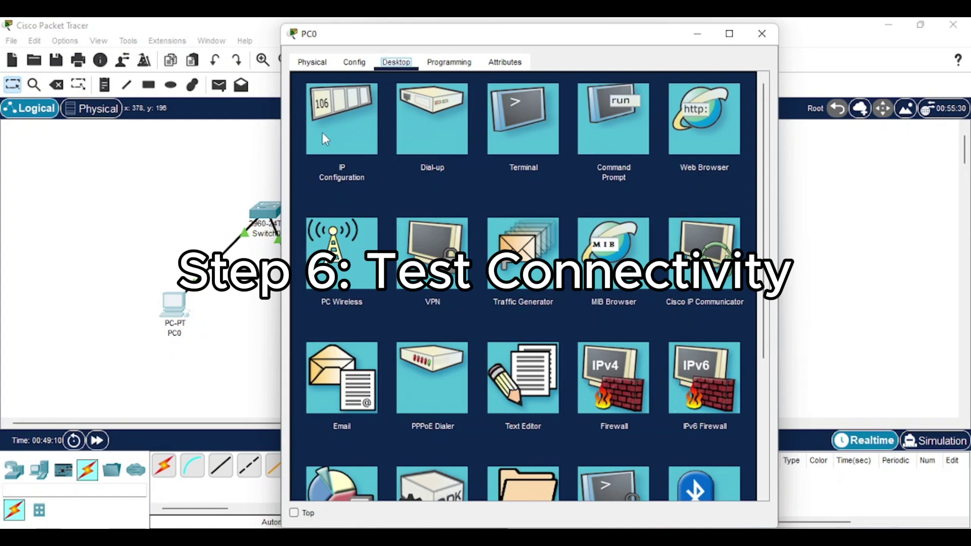
pyautogui.click(362, 130)
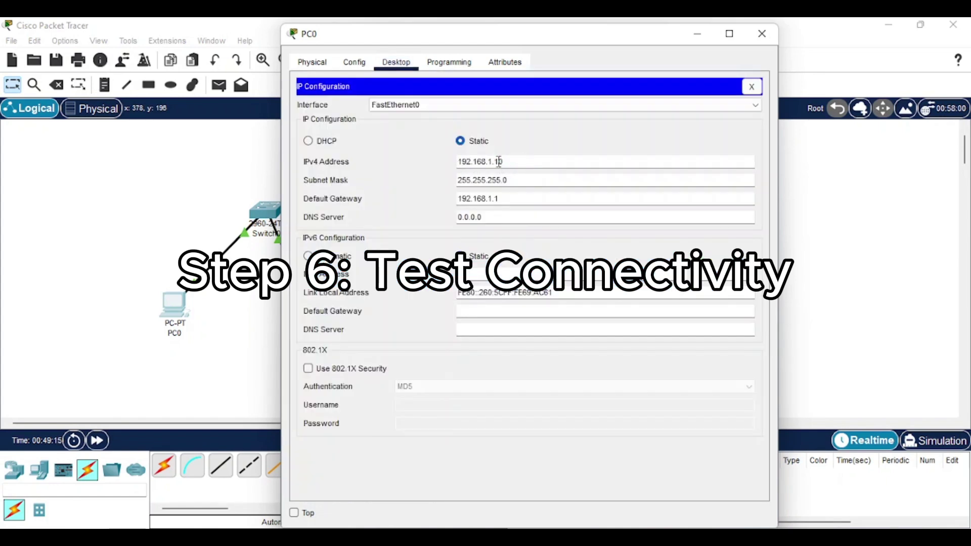
pyautogui.click(752, 87)
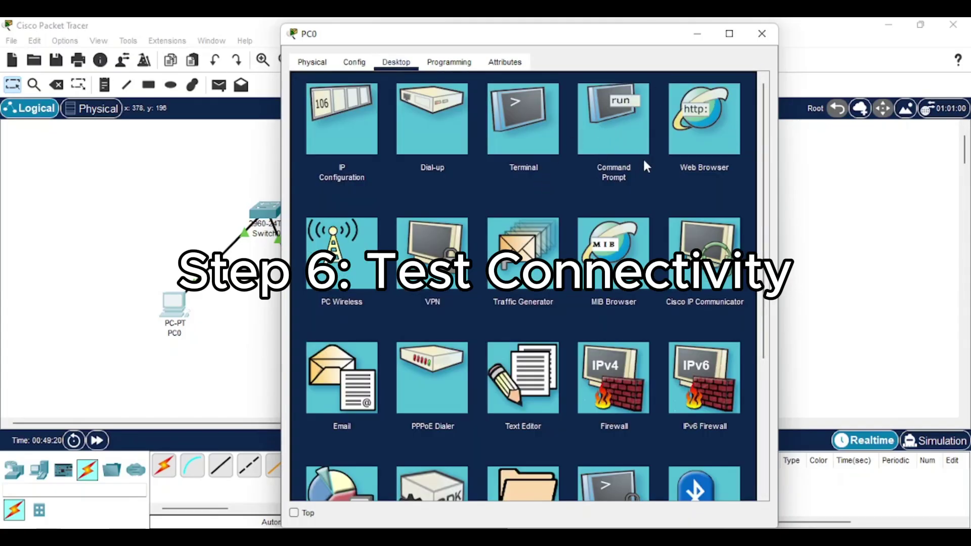
# Step: Ping 192.168.1.10 from PC0's command prompt, keeping the network topology in view
pyautogui.click(608, 124)
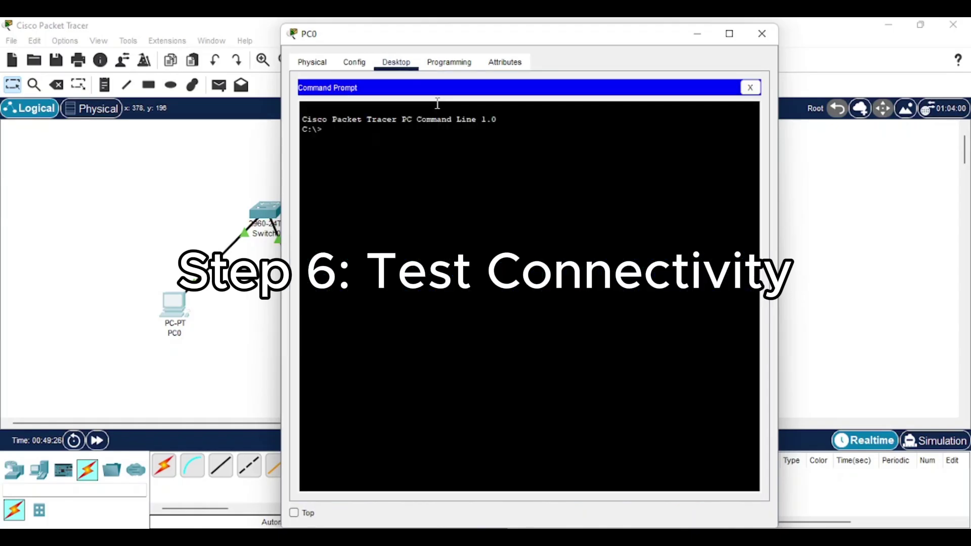
pyautogui.write('ping 192.168.1.1')
pyautogui.write('0')
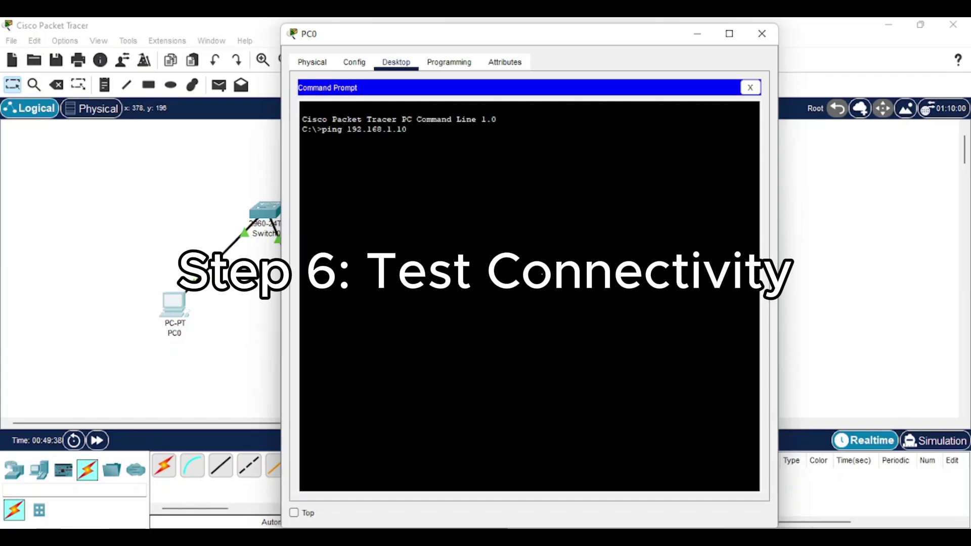
pyautogui.moveTo(581, 41); pyautogui.dragTo(708, 344)
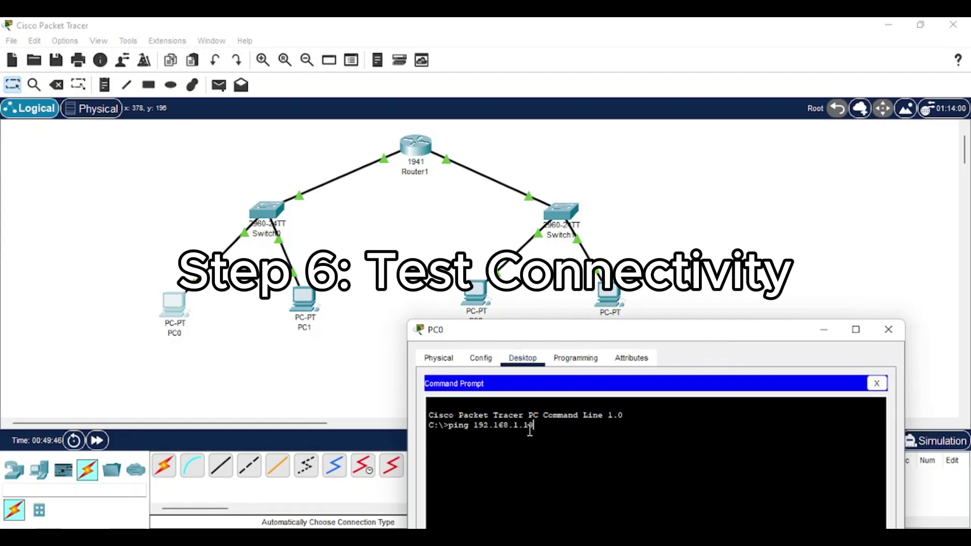
pyautogui.press('Return')
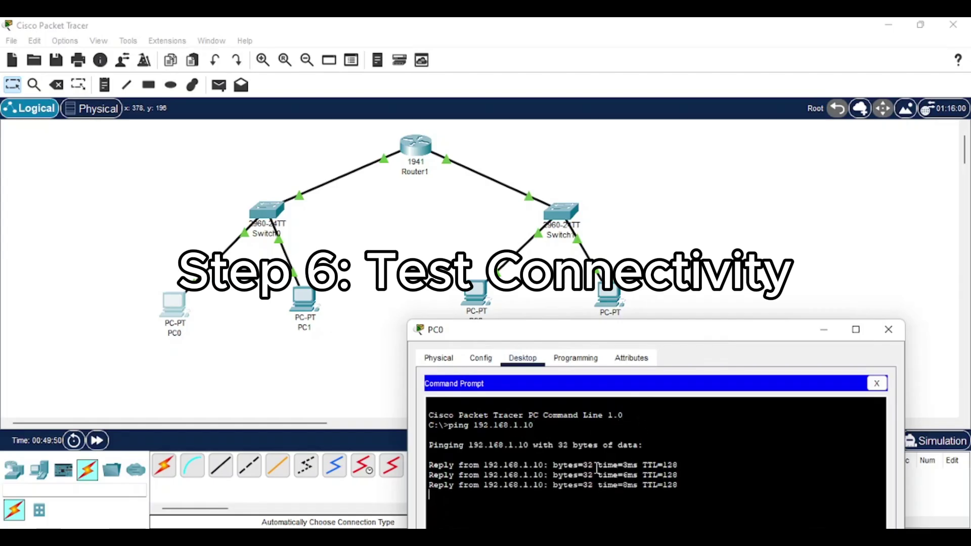
# Step: Examine the ping replies and statistics on PC0, and close the PC0 window
pyautogui.moveTo(680, 335); pyautogui.dragTo(684, 314)
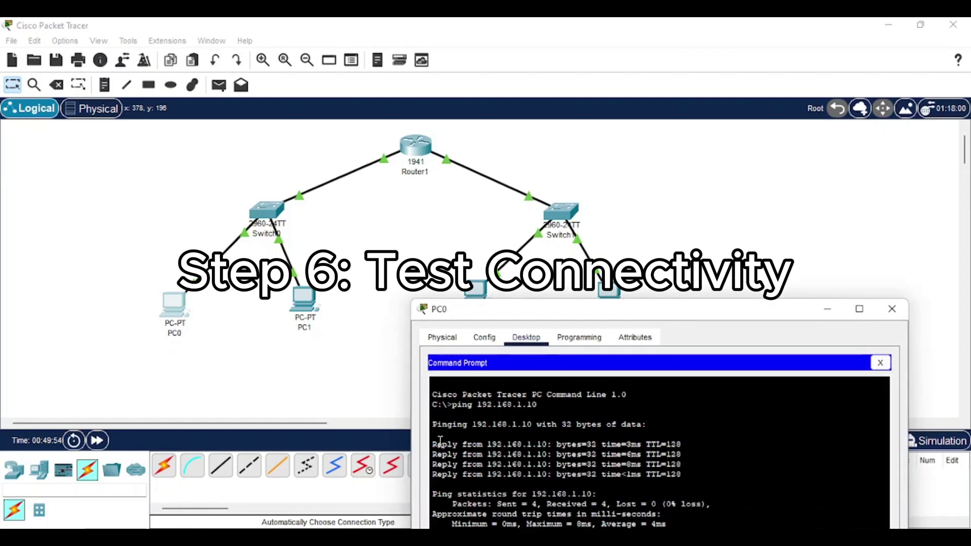
pyautogui.moveTo(433, 444); pyautogui.dragTo(709, 482)
pyautogui.click(710, 481)
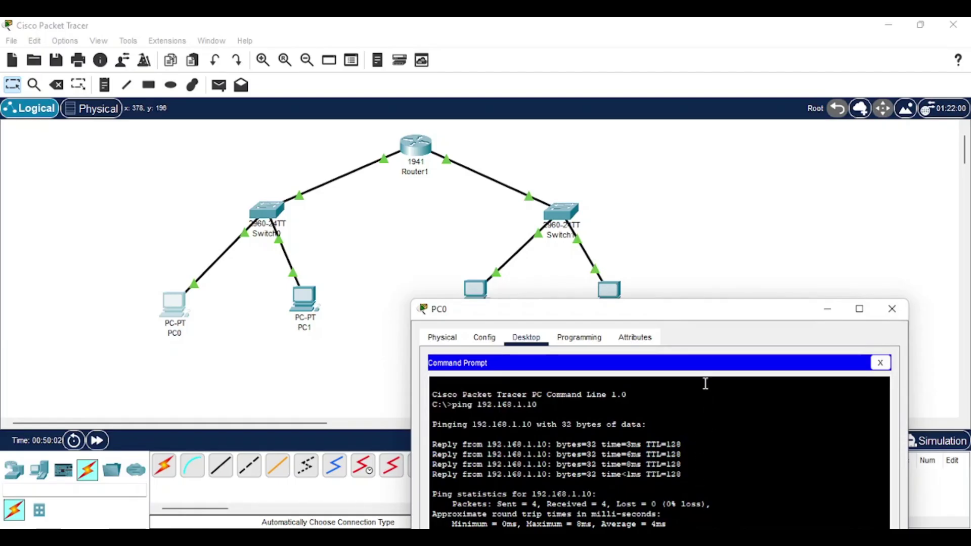
pyautogui.click(726, 335)
pyautogui.moveTo(700, 321); pyautogui.dragTo(711, 200)
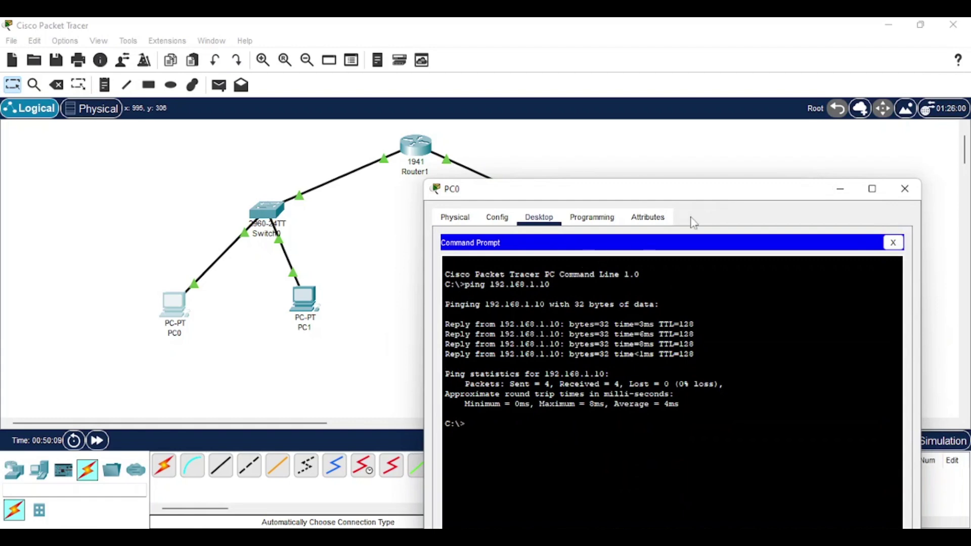
pyautogui.click(906, 189)
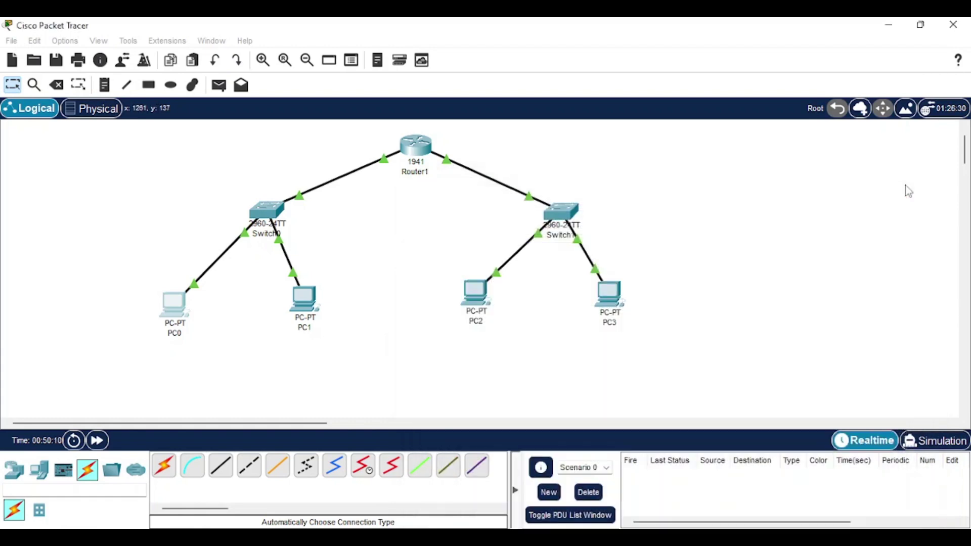
# Step: Check PC1's IPv4 address, subnet mask and default gateway, and close the IP configuration
pyautogui.click(302, 303)
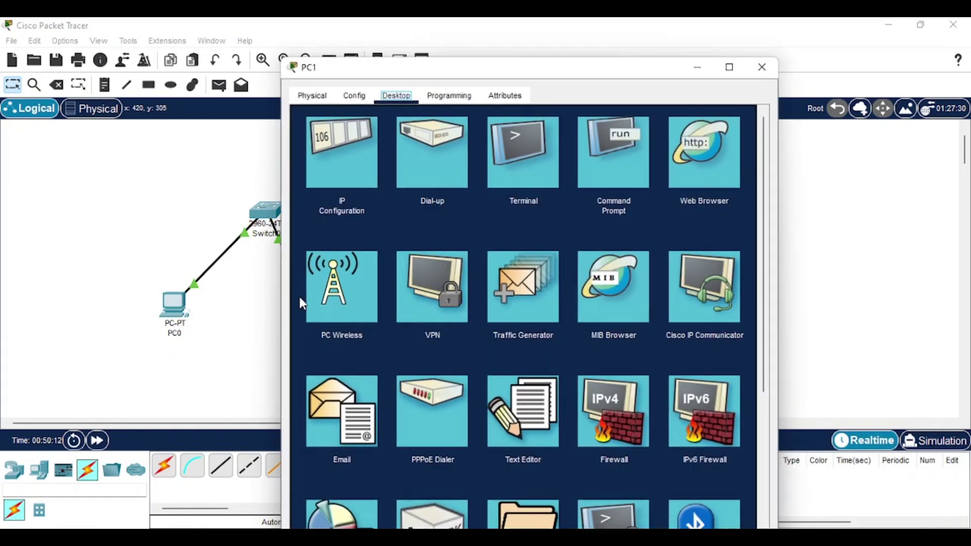
pyautogui.click(339, 157)
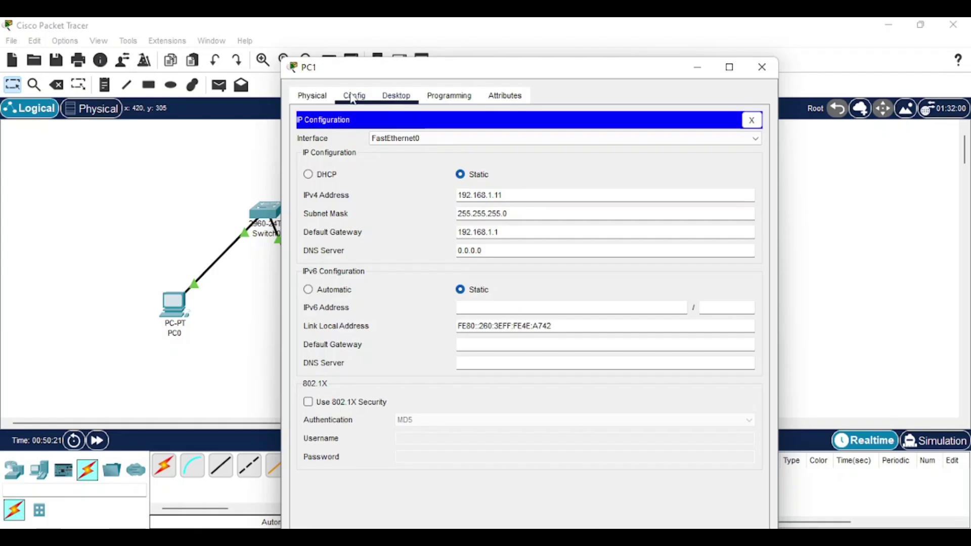
pyautogui.click(400, 97)
pyautogui.click(752, 119)
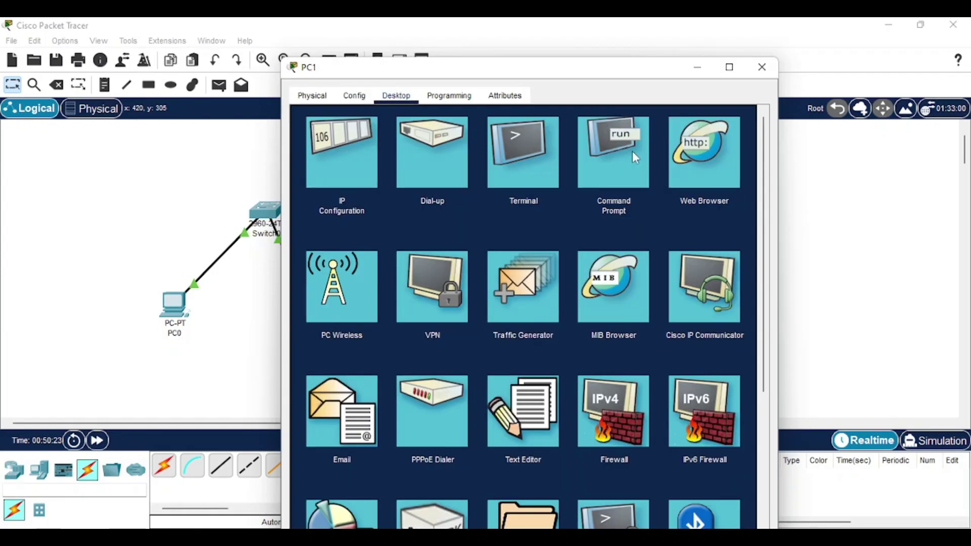
# Step: Ping 192.168.1.11 from PC1's command prompt, keeping the network topology in view
pyautogui.click(633, 154)
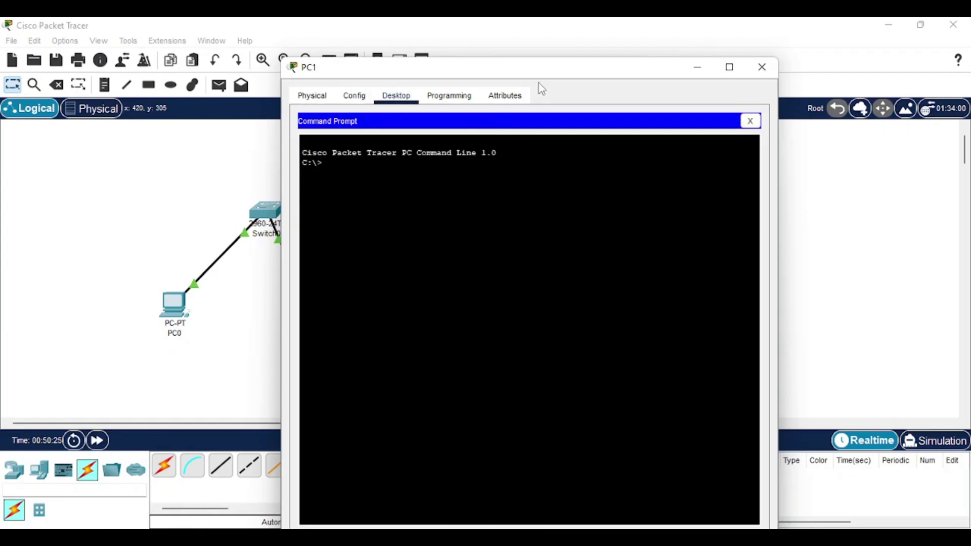
pyautogui.moveTo(544, 70); pyautogui.dragTo(578, 365)
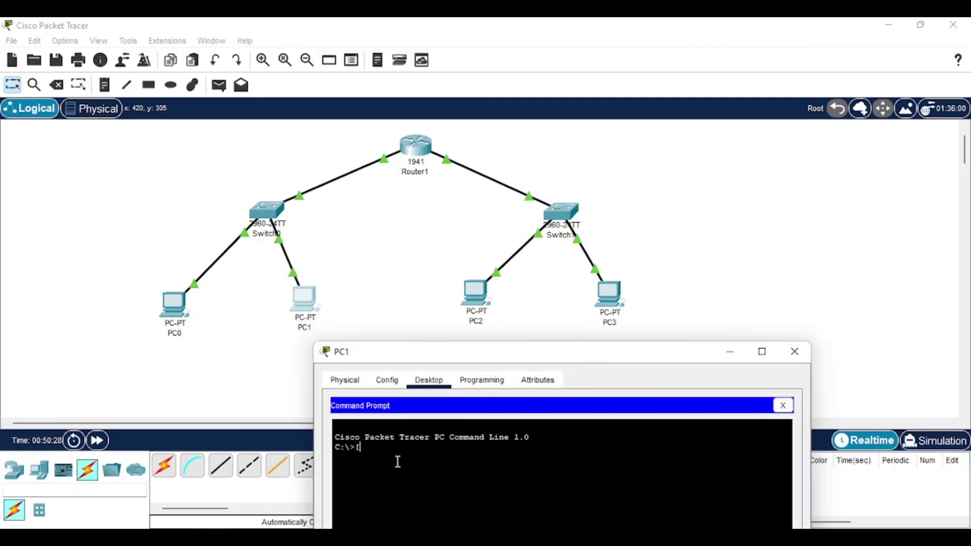
pyautogui.write('ping 192.168.1.11')
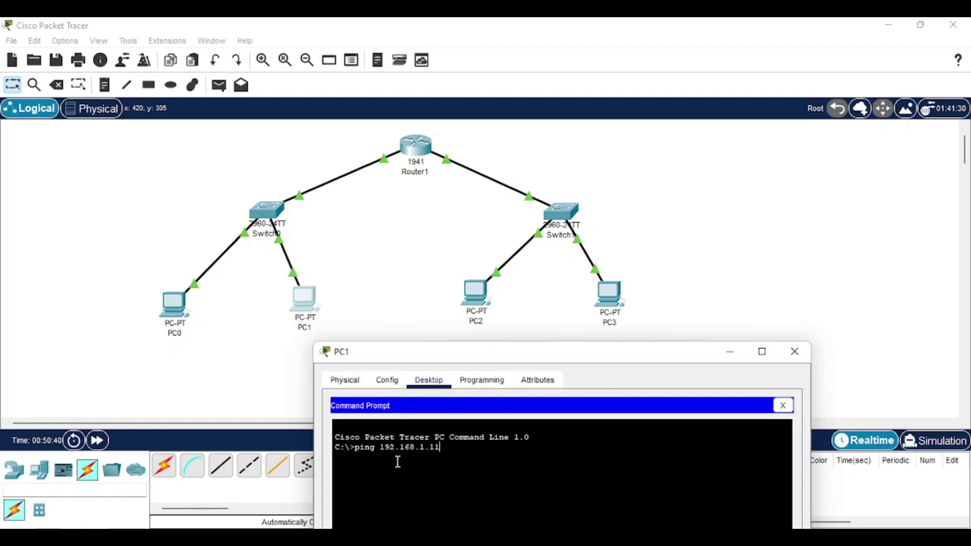
pyautogui.press('Return')
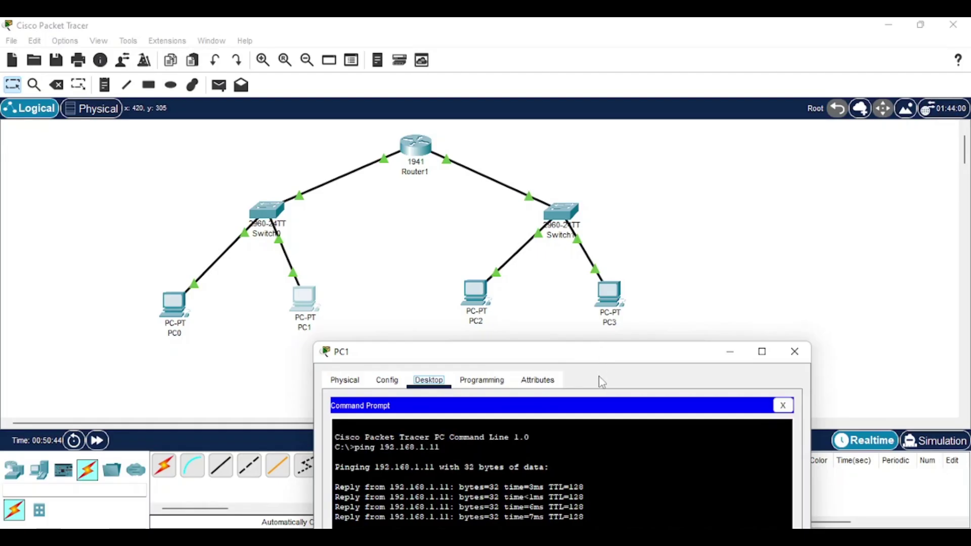
# Step: Examine the ping replies and statistics for 192.168.1.11 on PC1, and close the PC1 window
pyautogui.click(609, 411)
pyautogui.moveTo(602, 359); pyautogui.dragTo(606, 321)
pyautogui.moveTo(598, 494); pyautogui.dragTo(318, 447)
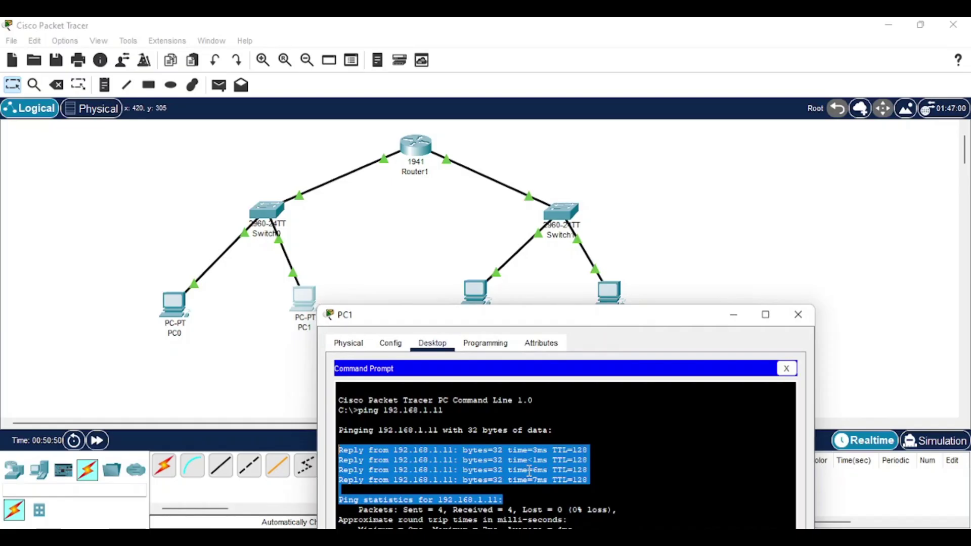
pyautogui.click(578, 491)
pyautogui.moveTo(589, 475); pyautogui.dragTo(320, 434)
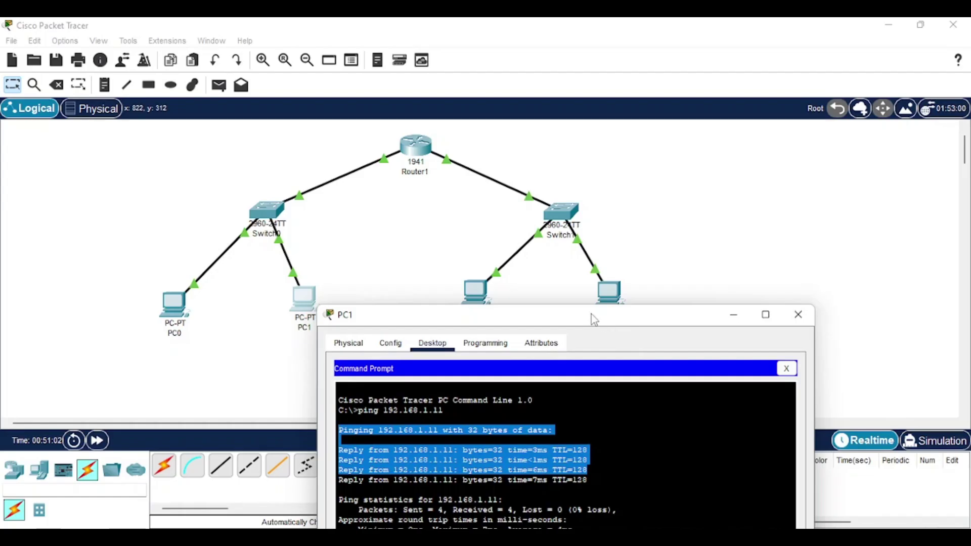
pyautogui.moveTo(521, 320); pyautogui.dragTo(603, 400)
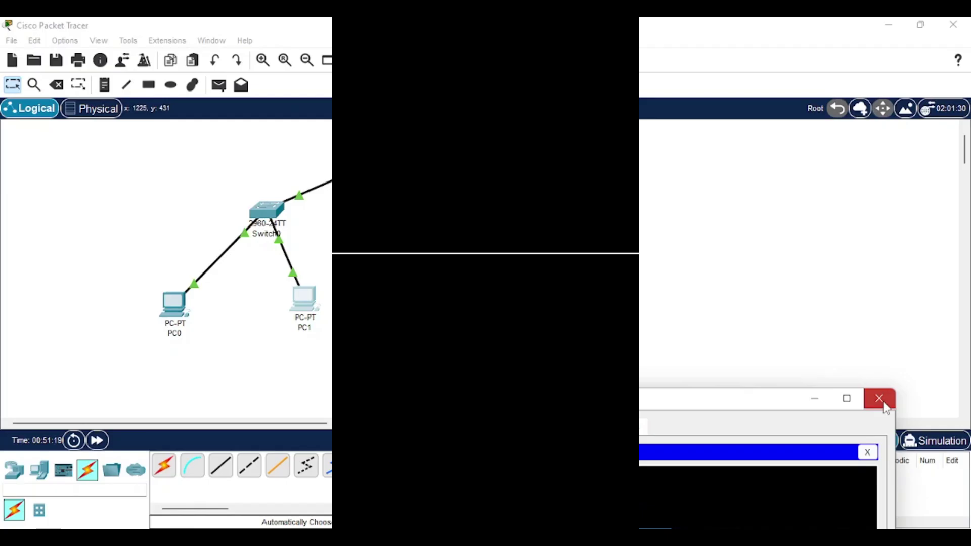
pyautogui.click(879, 399)
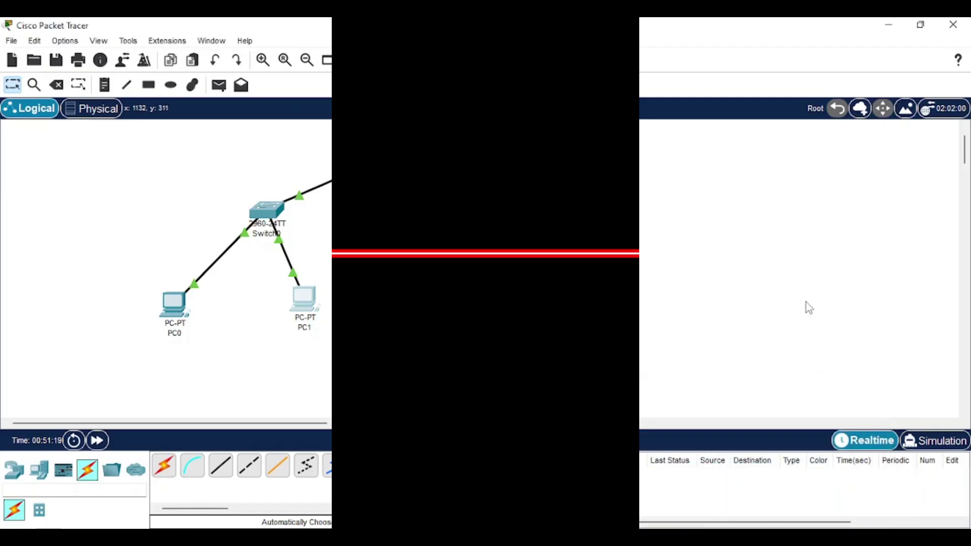